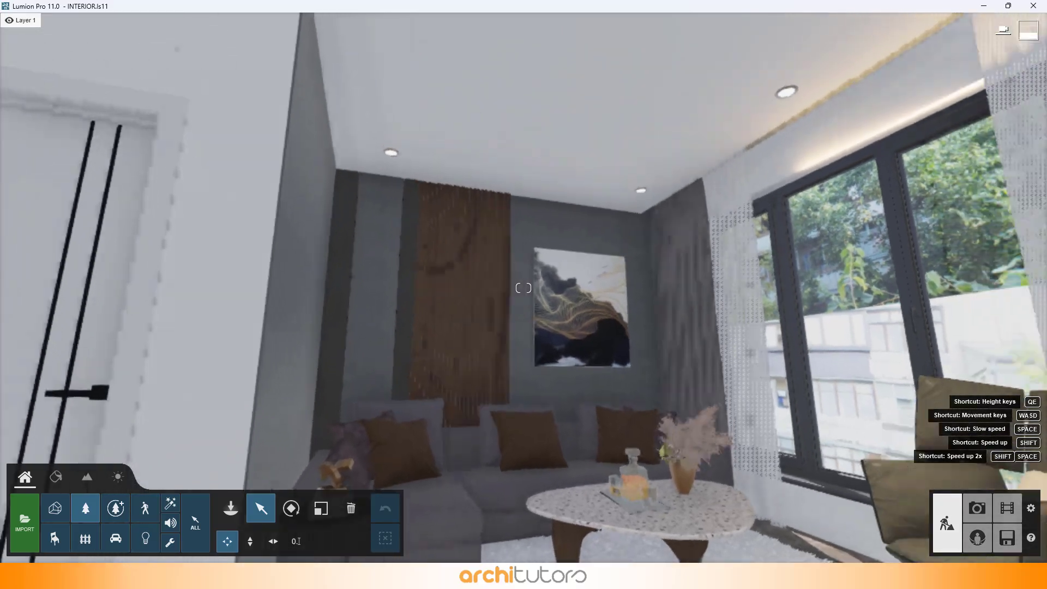
Look around the living room, from the sofa wall and artwork to the window and armchair.
right_drag(524, 288, 774, 360)
key(s)
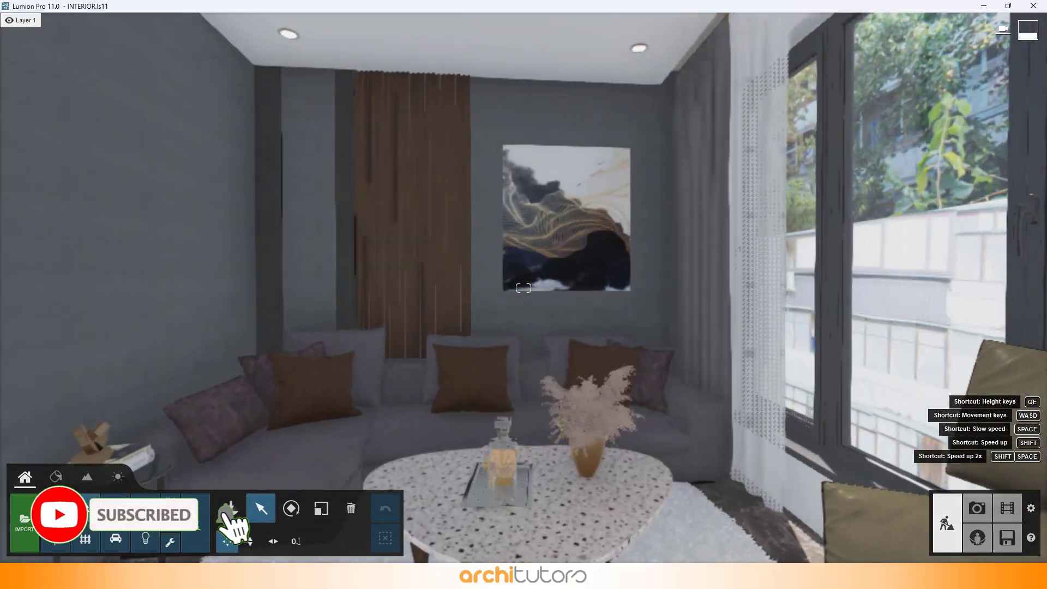
mouse_move(524, 294)
right_down()
mouse_move(436, 295)
mouse_move(578, 311)
mouse_move(709, 298)
mouse_move(532, 229)
mouse_move(414, 229)
right_up()
key(a)
key(w)
key(s)
key(w)
right_drag(703, 307, 684, 307)
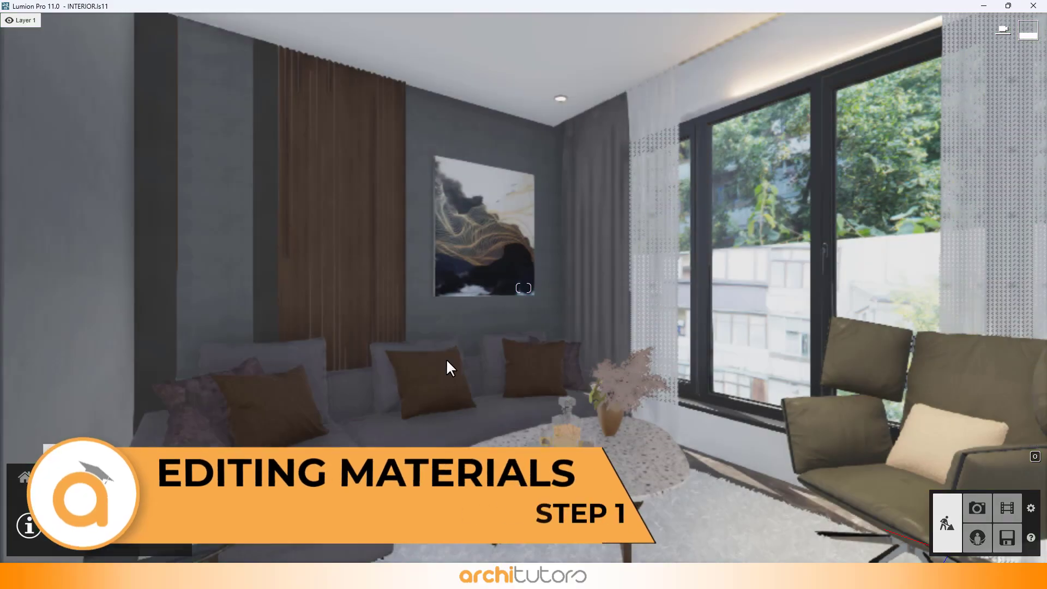
Open the grey sofa fabric in the Material Editor and examine its texture maps, sliders and extended settings.
right_drag(446, 358, 486, 438)
key(w)
key(w)
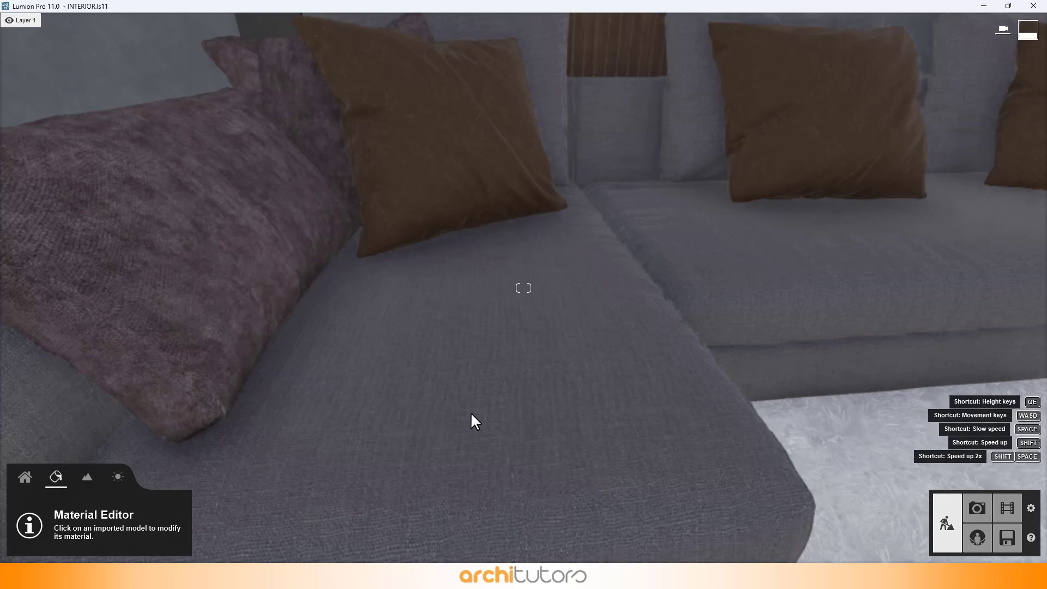
click(471, 414)
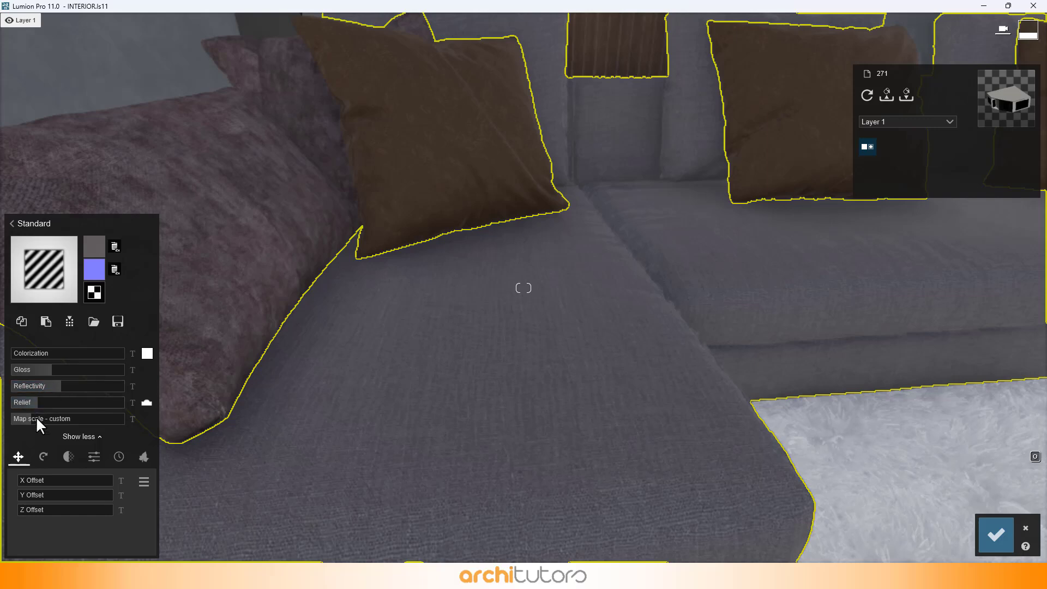
click(103, 457)
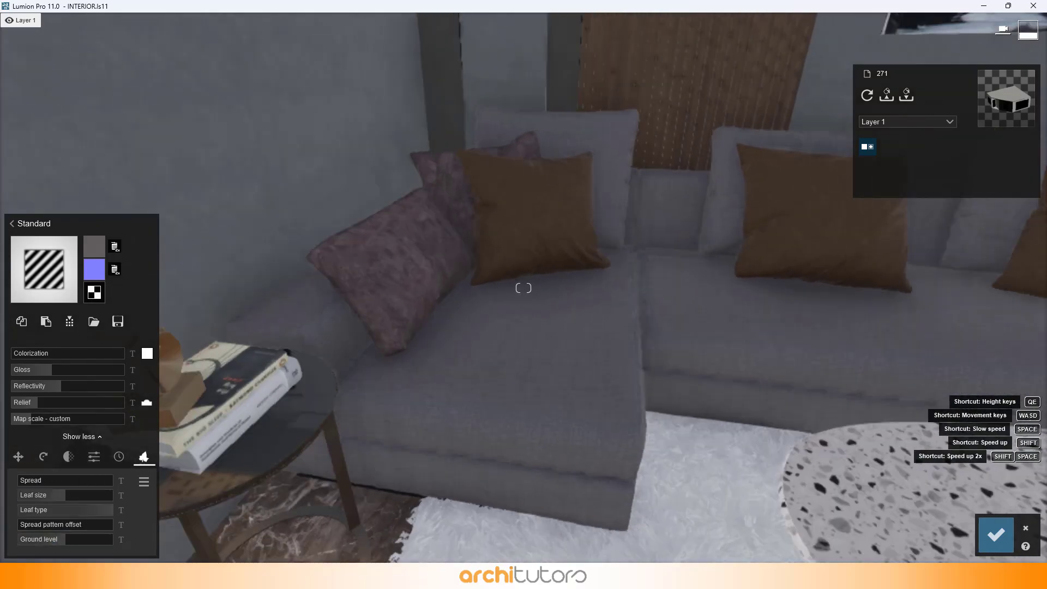
Examine the brown cushion's linen fabric material, including its colorization, gloss, relief and displacement settings.
key(w)
key(d)
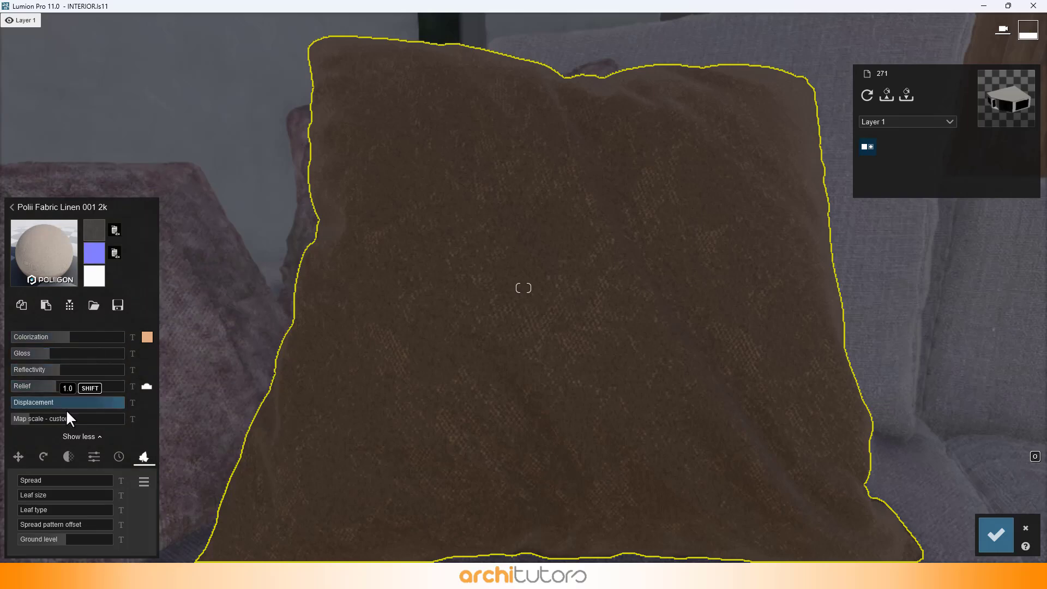
key(s)
Open the grey concrete wall's material and review its colorization, position, general and weathering settings.
right_drag(380, 415, 355, 338)
click(435, 367)
right_drag(252, 367, 155, 369)
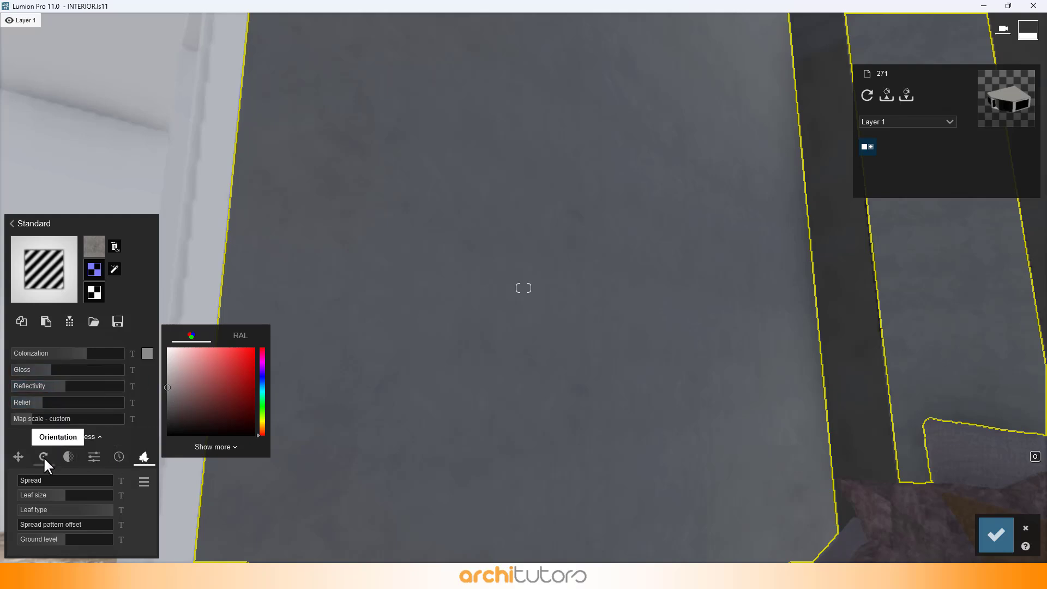
click(23, 455)
click(99, 460)
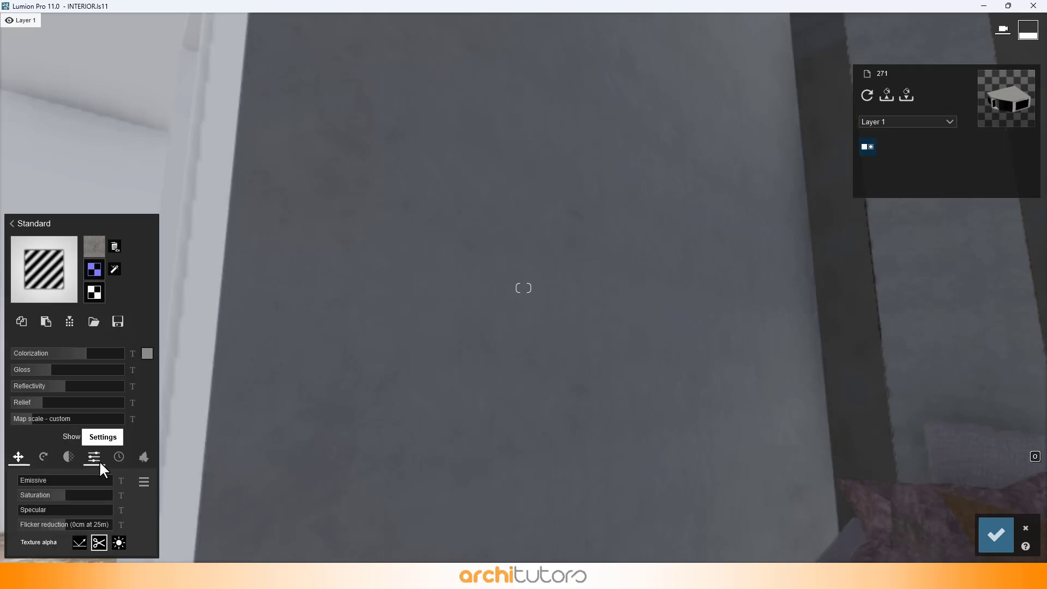
click(119, 456)
Open the dark reflective strip beside the wood paneling and review its gloss, reflectivity, foliage and position settings.
right_drag(218, 382, 638, 381)
key(w)
right_drag(523, 288, 524, 81)
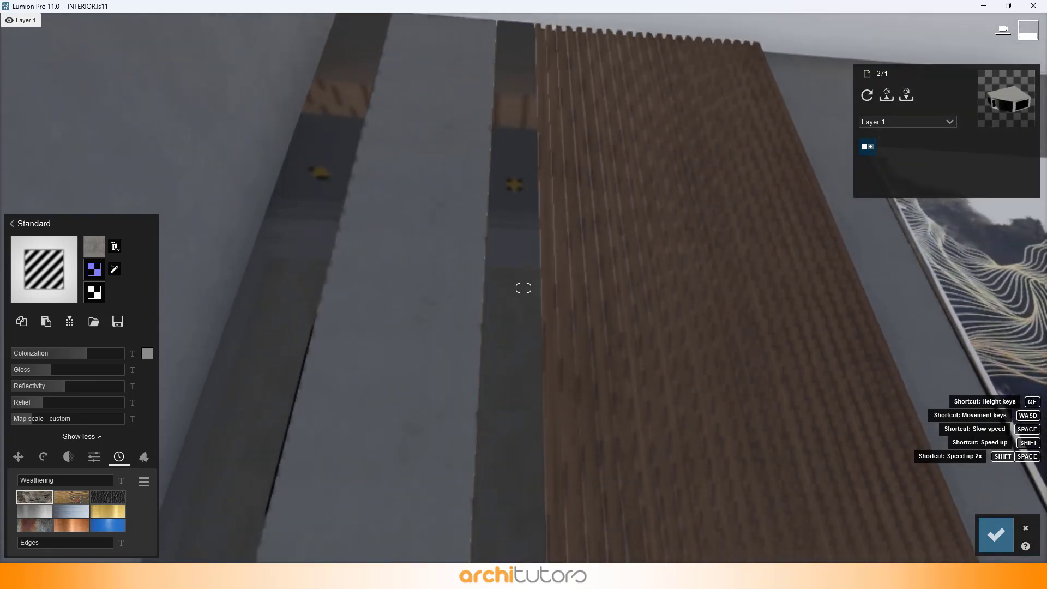
click(474, 435)
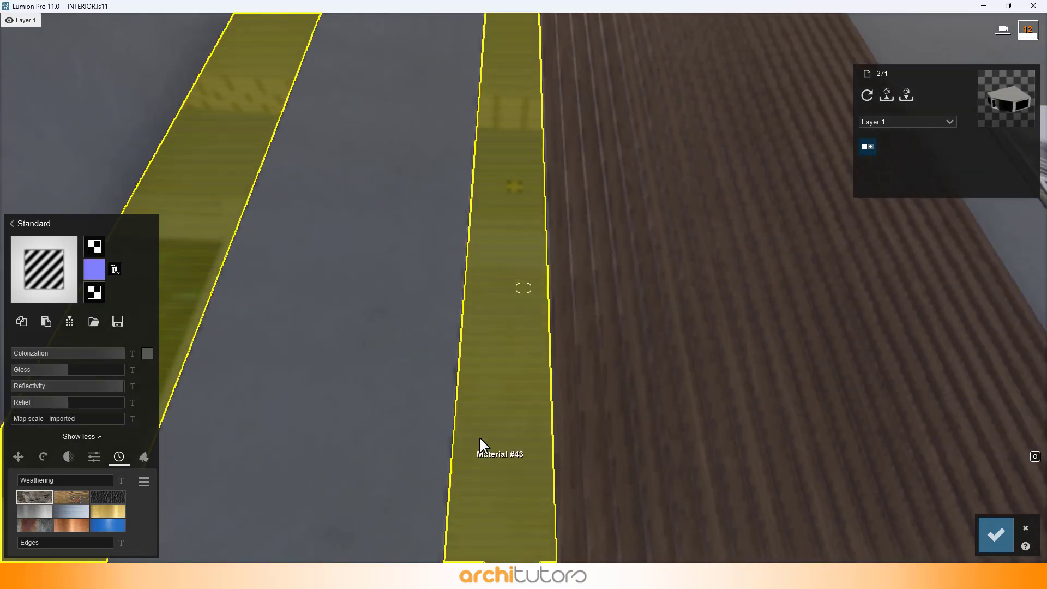
key(s)
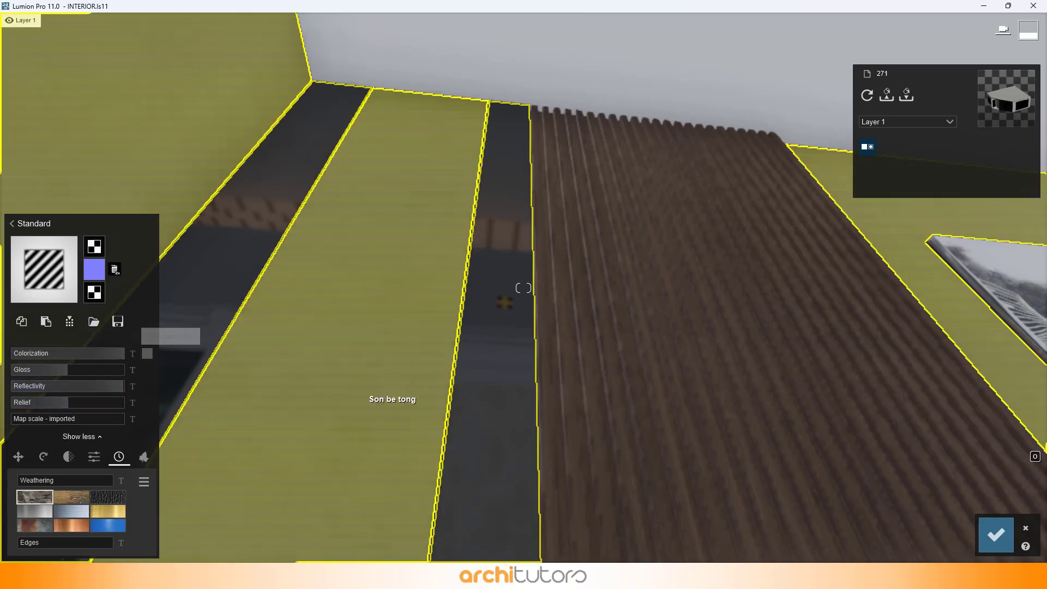
mouse_move(392, 384)
right_down()
mouse_move(453, 420)
mouse_move(488, 534)
right_up()
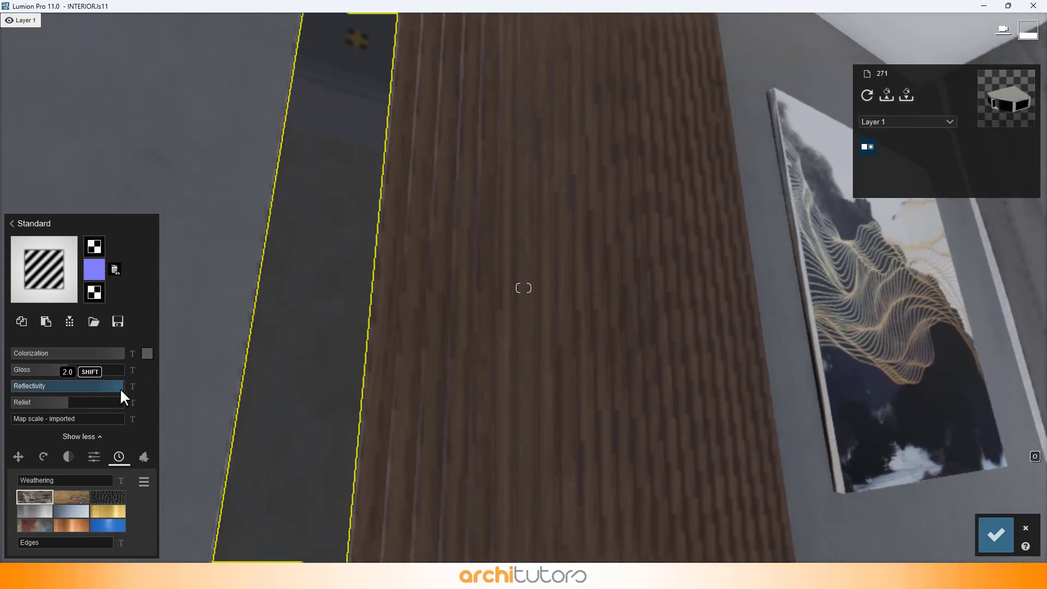
click(141, 459)
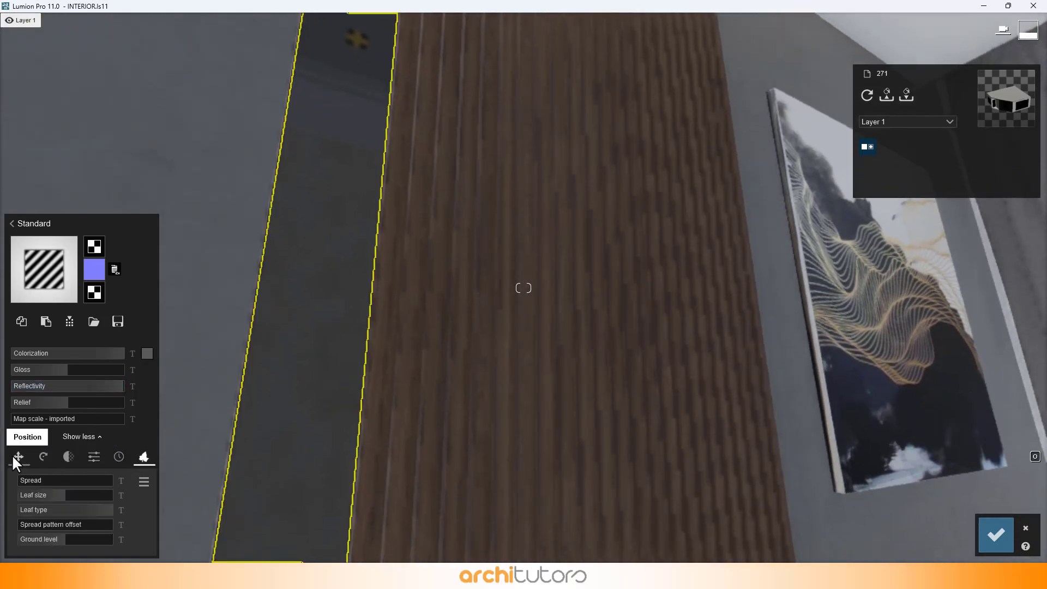
click(94, 457)
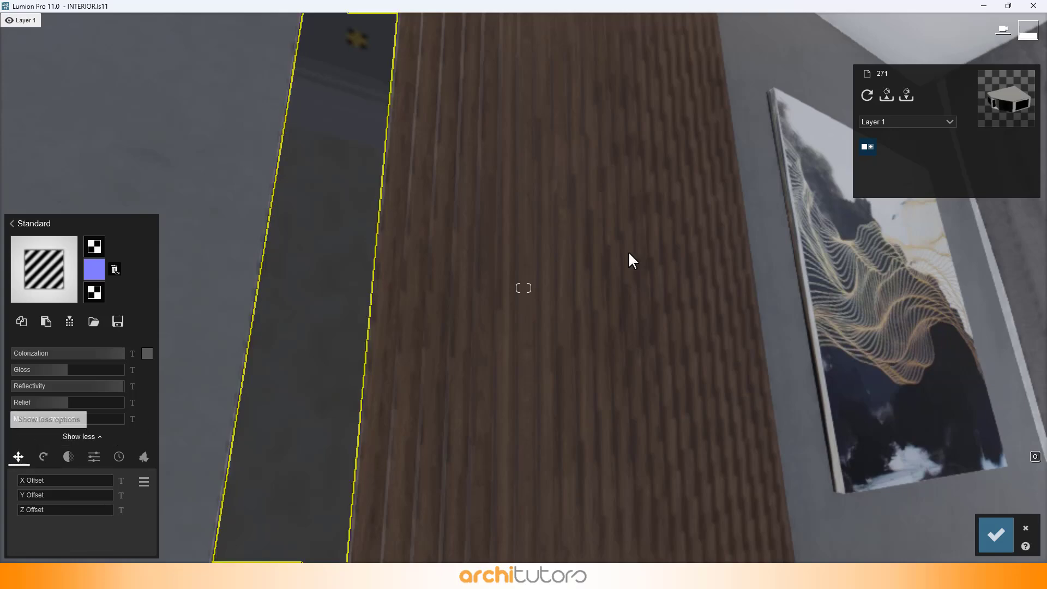
Open the slatted wood wall panel's material and review its texture maps, sliders and extended settings.
right_drag(629, 252, 524, 140)
click(603, 271)
key(w)
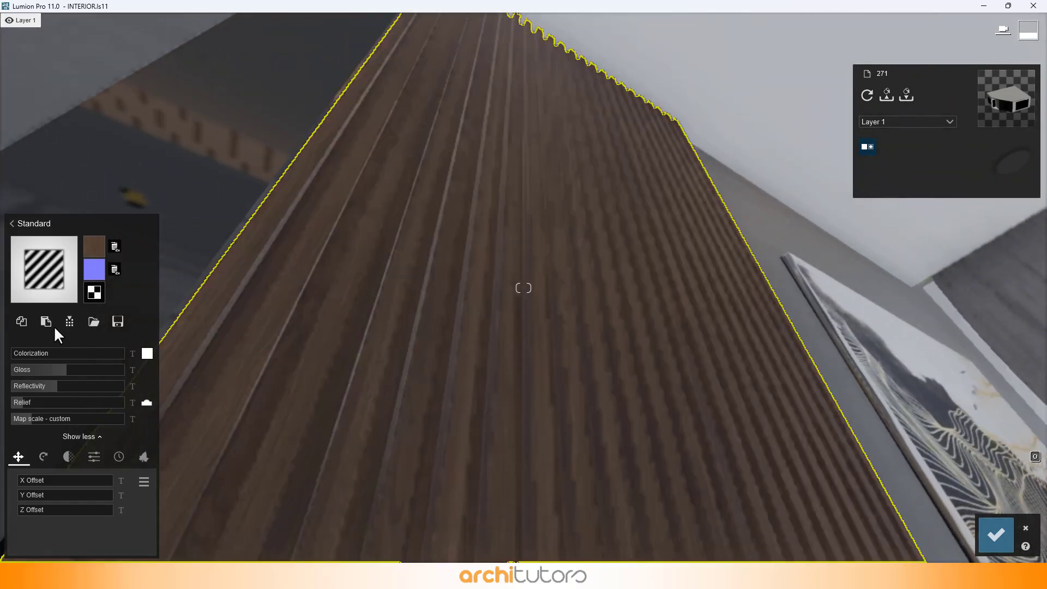
mouse_move(92, 249)
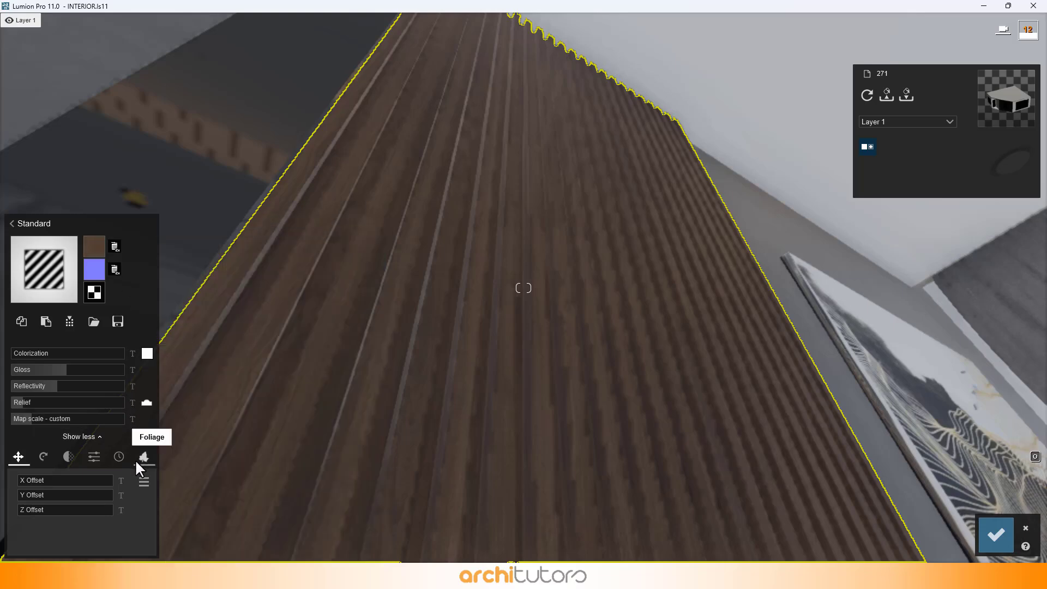
click(90, 461)
Examine the grey curtain's woven fabric material and the sheer curtain's transparency settings.
mouse_move(822, 374)
right_down()
mouse_move(938, 382)
mouse_move(987, 458)
right_up()
key(w)
mouse_move(524, 288)
right_down()
mouse_move(616, 319)
mouse_move(815, 316)
right_up()
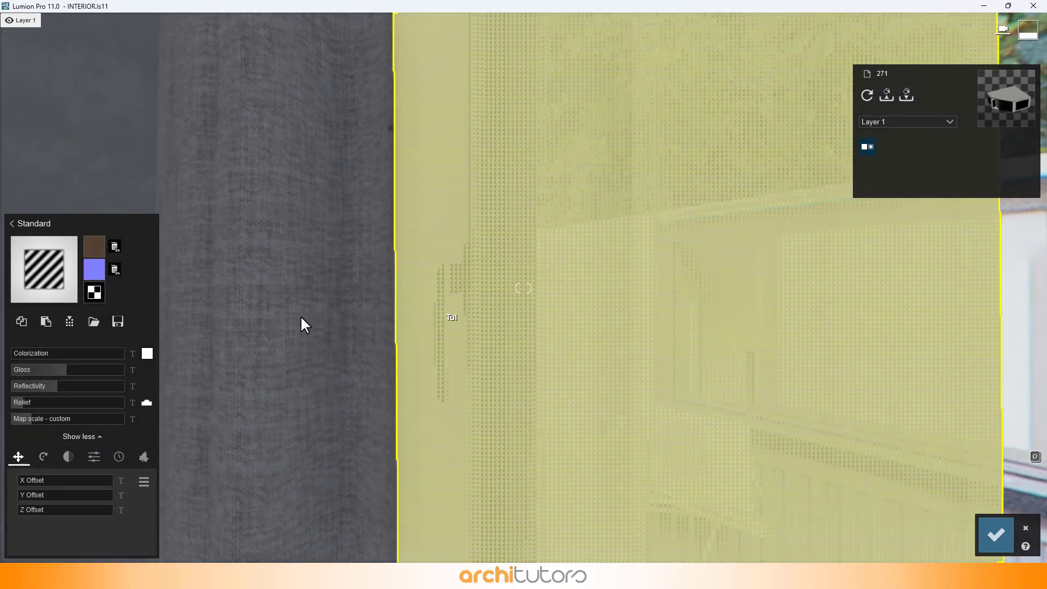
click(303, 320)
right_drag(650, 313, 463, 324)
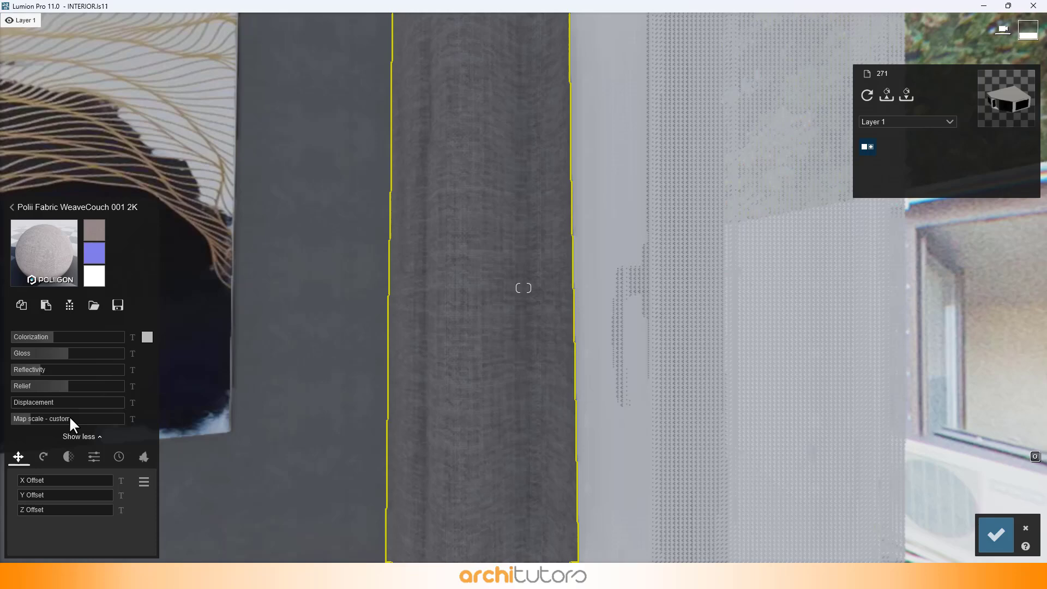
click(69, 457)
right_drag(616, 355, 409, 365)
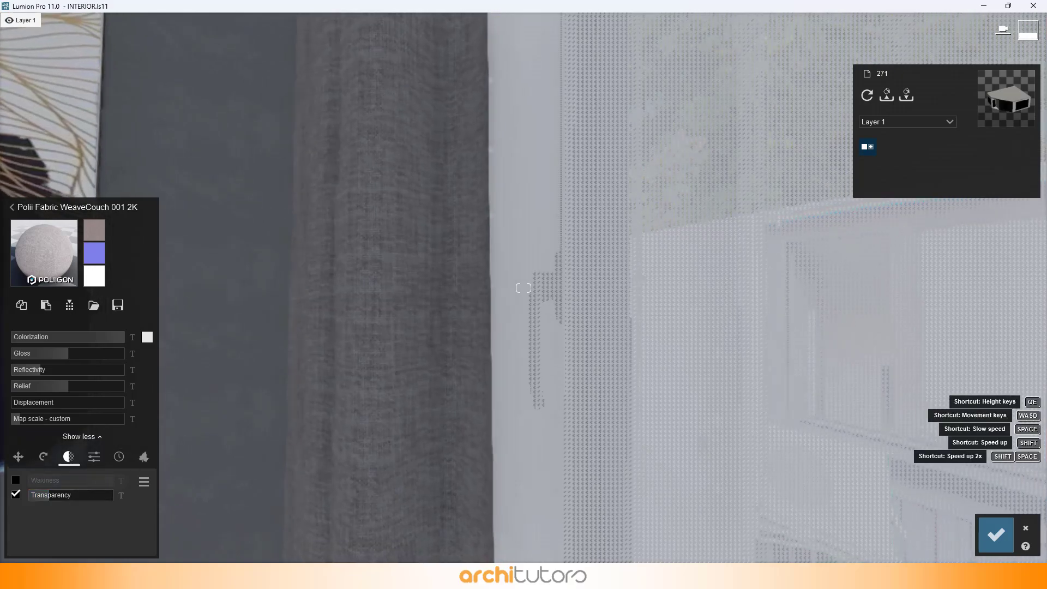
Open the window glass material, check its Interior Glass 001 preset in the material library, and return to its settings.
key(s)
right_drag(457, 317, 559, 390)
key(w)
click(465, 355)
right_drag(465, 355, 464, 327)
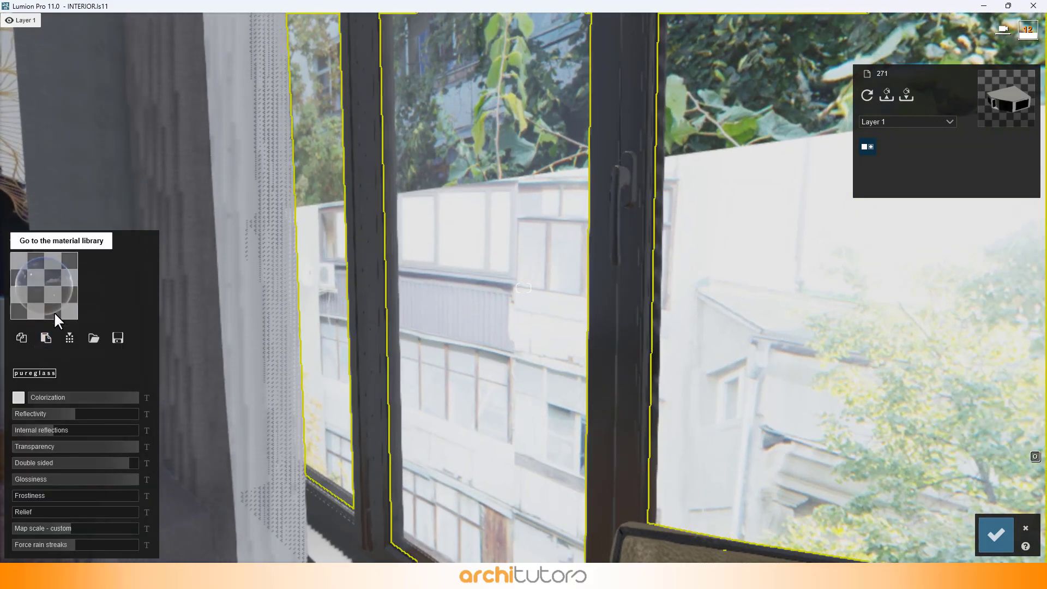
click(54, 312)
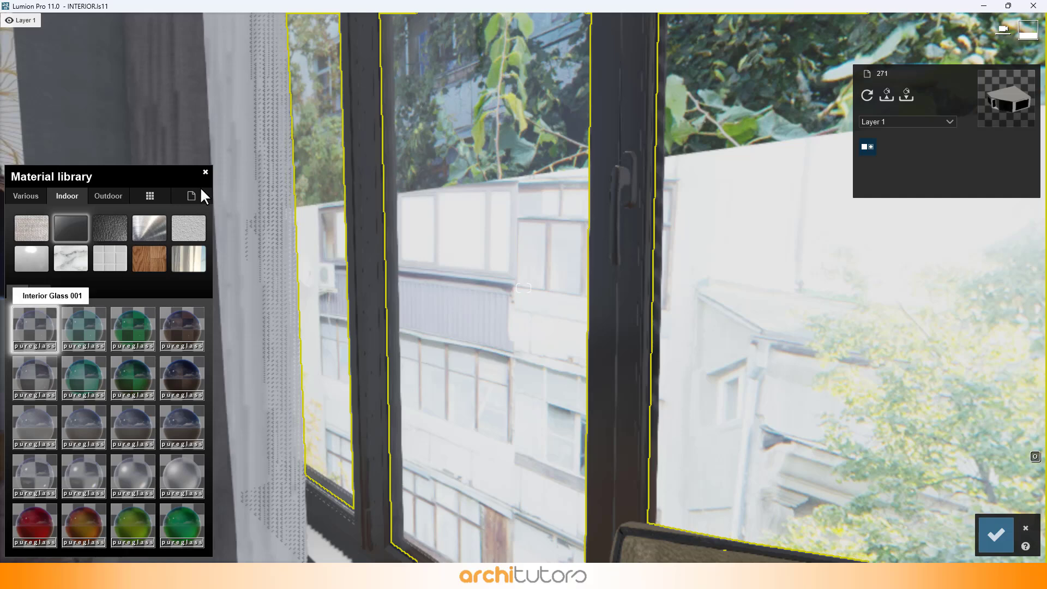
click(205, 173)
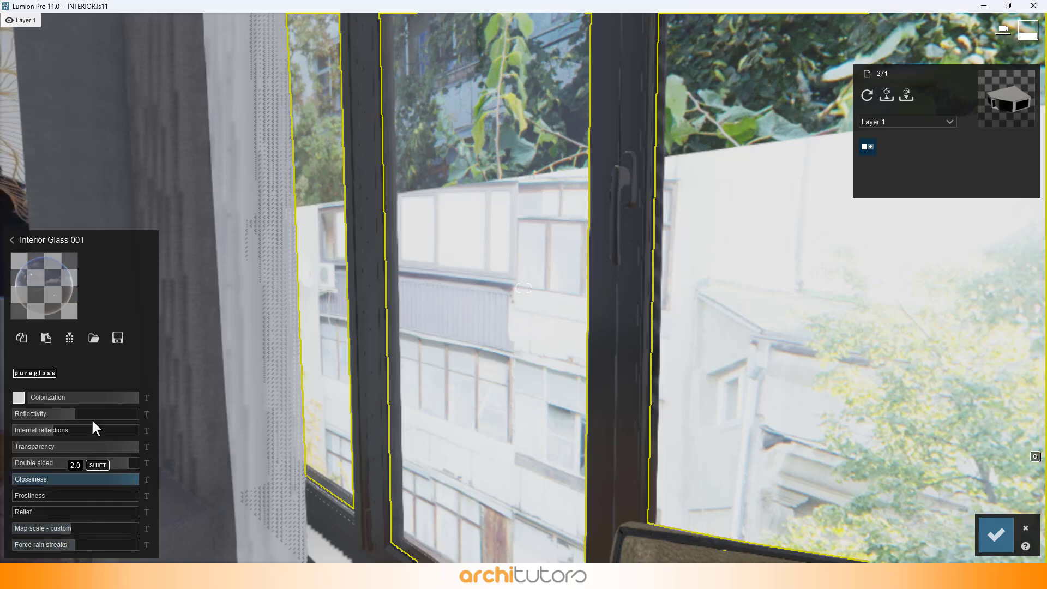
Open the window frame's material, check its Aluminium preset in the material library, and review its settings.
click(359, 297)
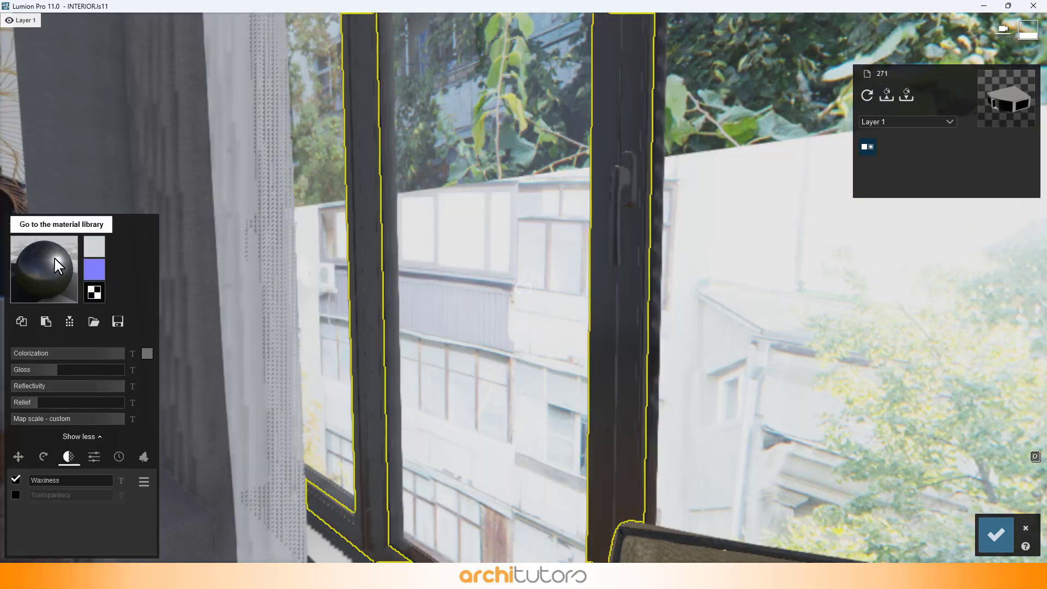
click(58, 267)
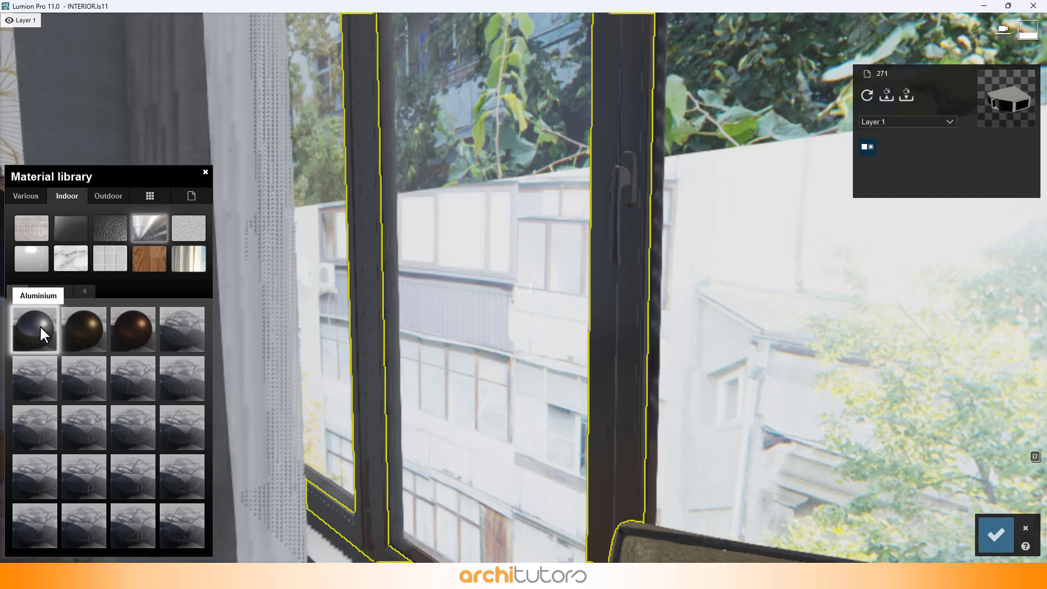
click(205, 173)
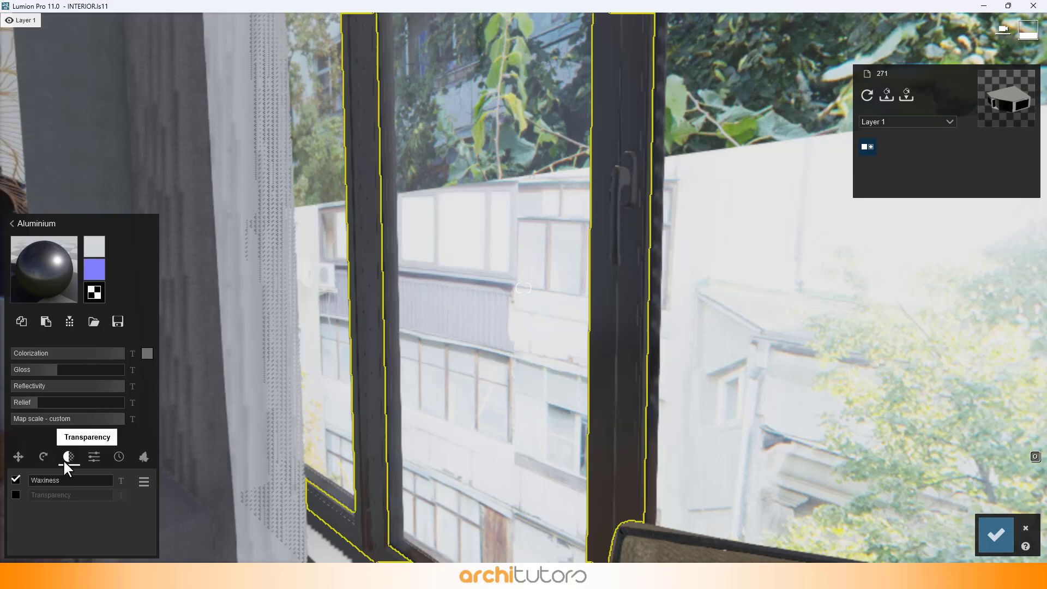
key(s)
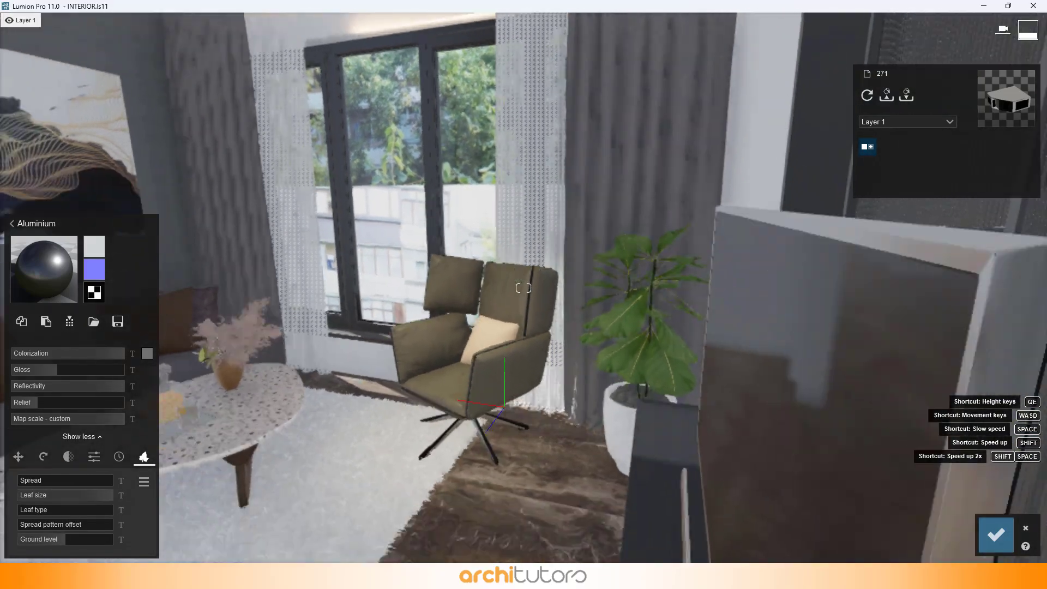
Open the dark marble floor's material and review its texture maps, reflectivity, relief and position settings.
right_drag(666, 262, 556, 469)
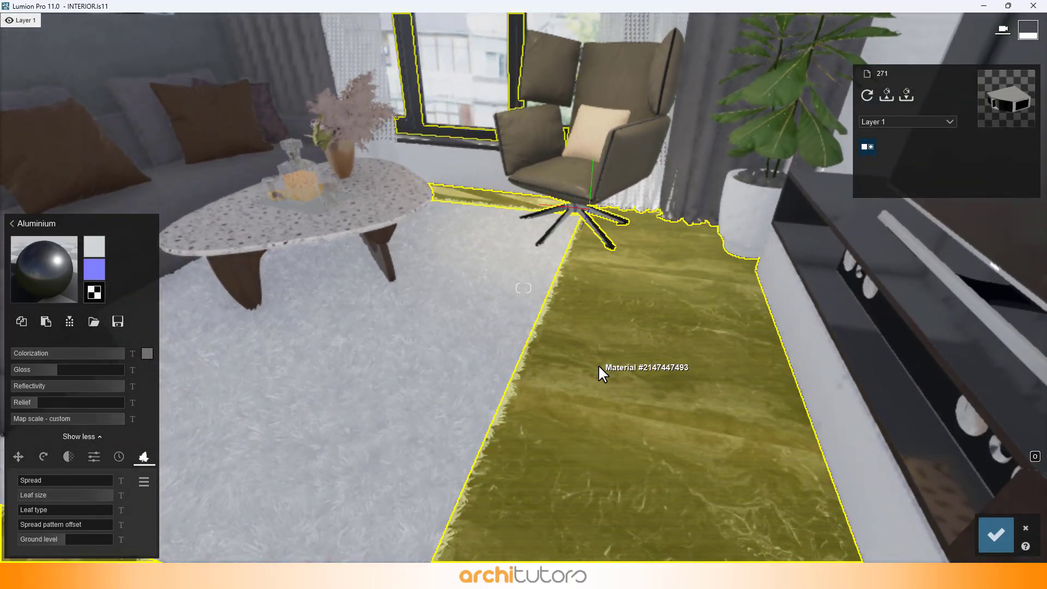
click(599, 366)
right_drag(510, 308, 573, 361)
mouse_move(94, 243)
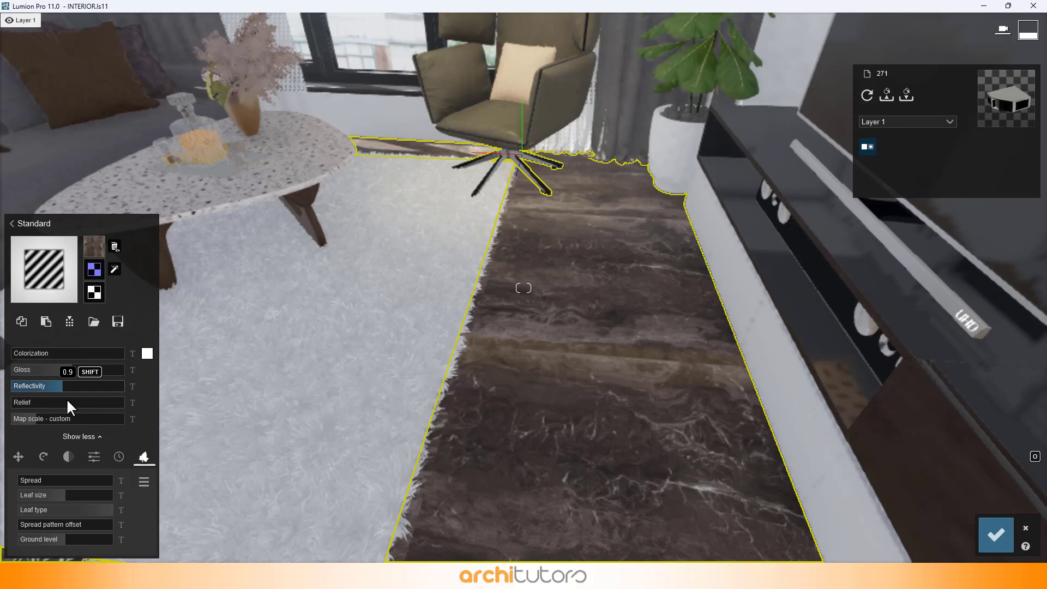
click(18, 456)
Open the white rug's material, check its Warm White Fur preset in the material library, and return to its settings.
key(e)
right_drag(440, 402, 267, 349)
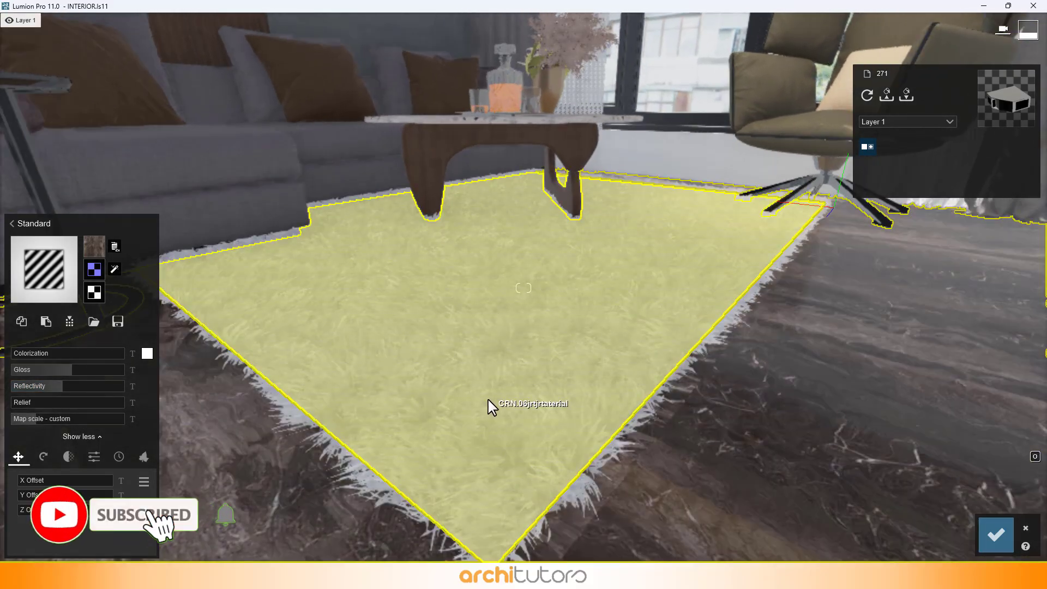
click(491, 404)
right_drag(622, 353, 545, 376)
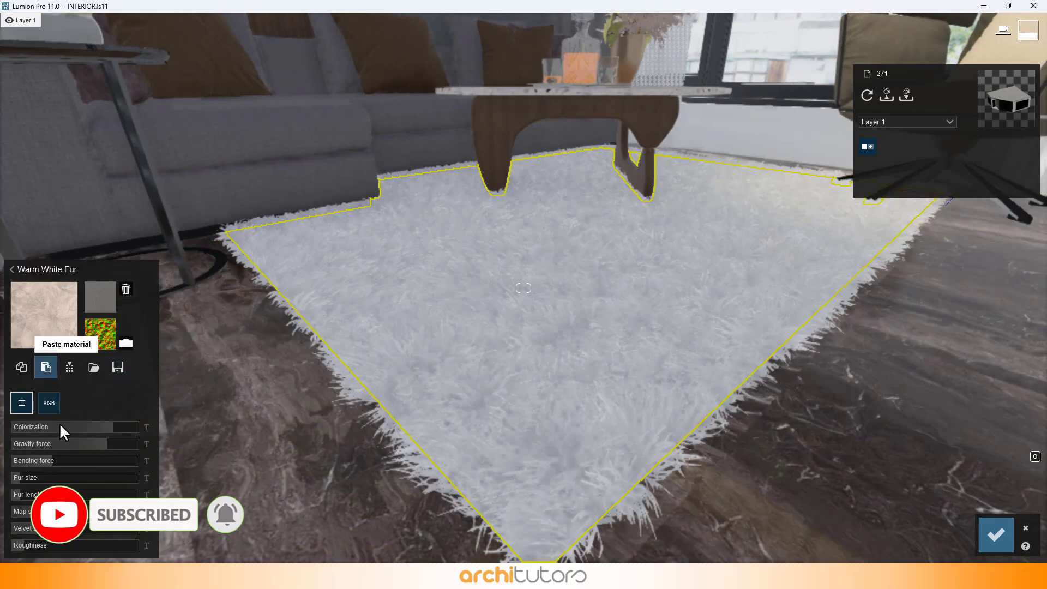
click(65, 325)
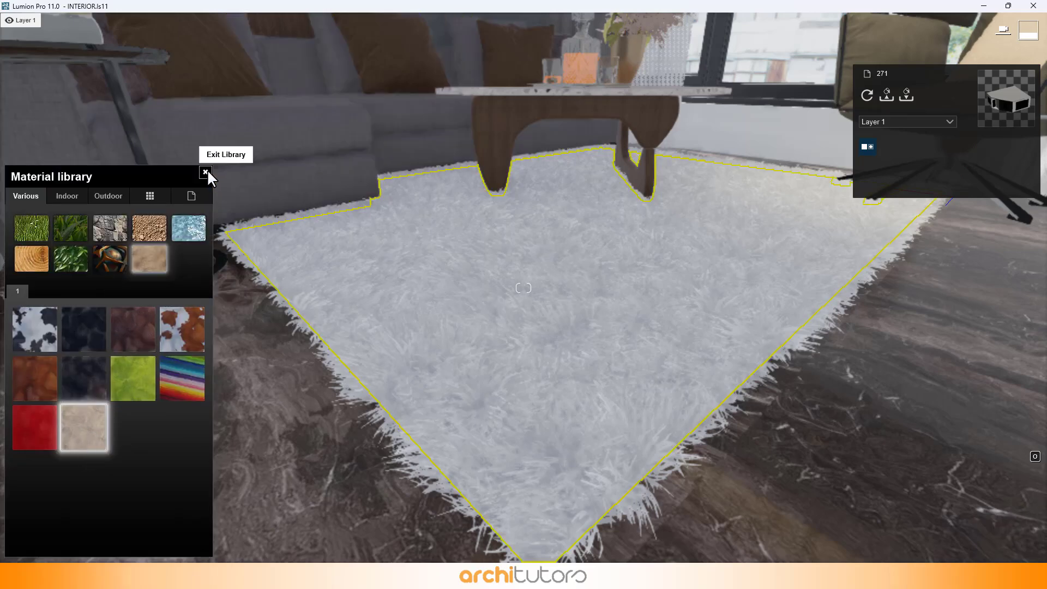
click(206, 172)
Move to the window, cancel out of the material being edited, and switch from material editing to object mode.
right_drag(524, 288, 373, 495)
key(q)
key(w)
key(d)
key(w)
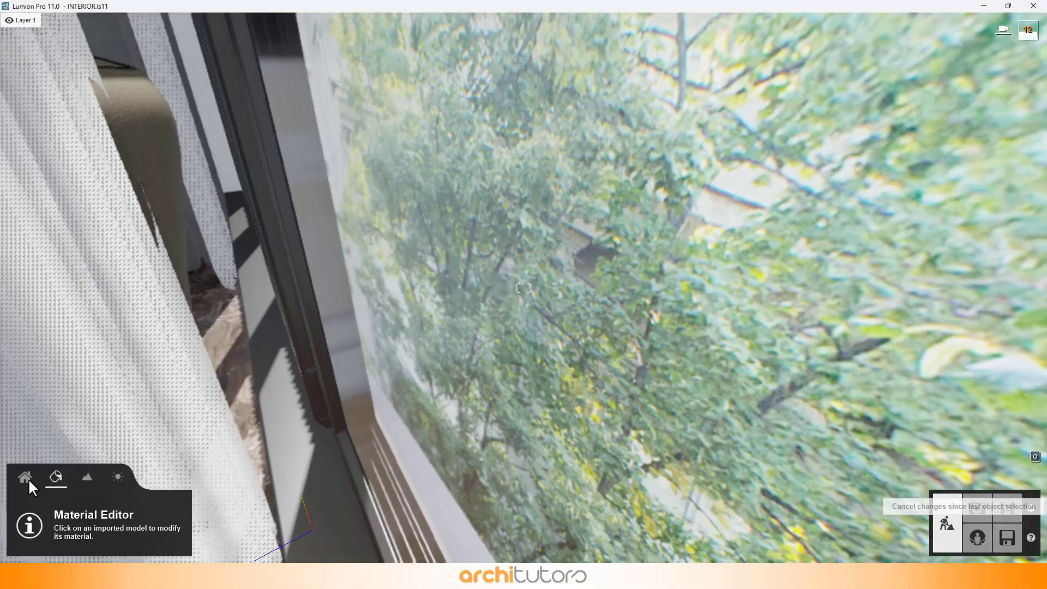
click(25, 478)
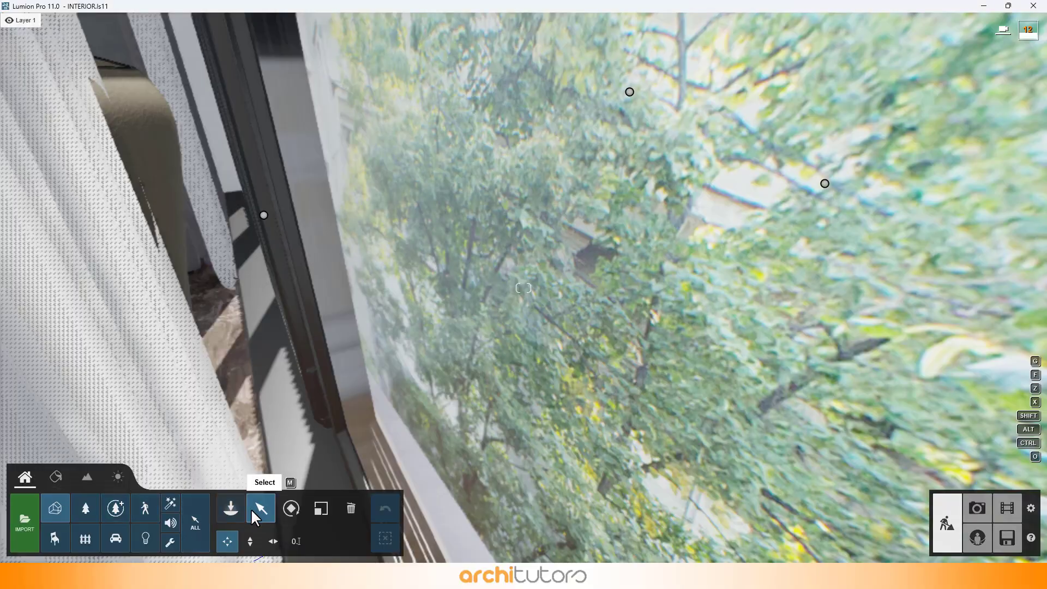
Go outside the window to inspect the backdrop image panels, and undo a trial move of one panel.
key(w)
right_drag(369, 295, 261, 286)
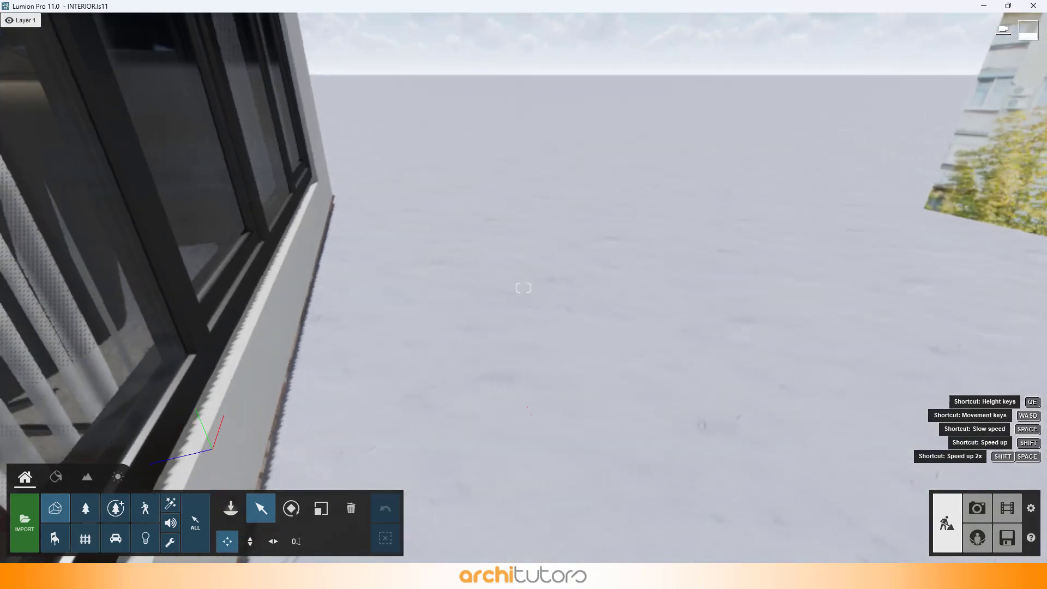
key(a)
key(s)
key(d)
right_drag(373, 286, 384, 303)
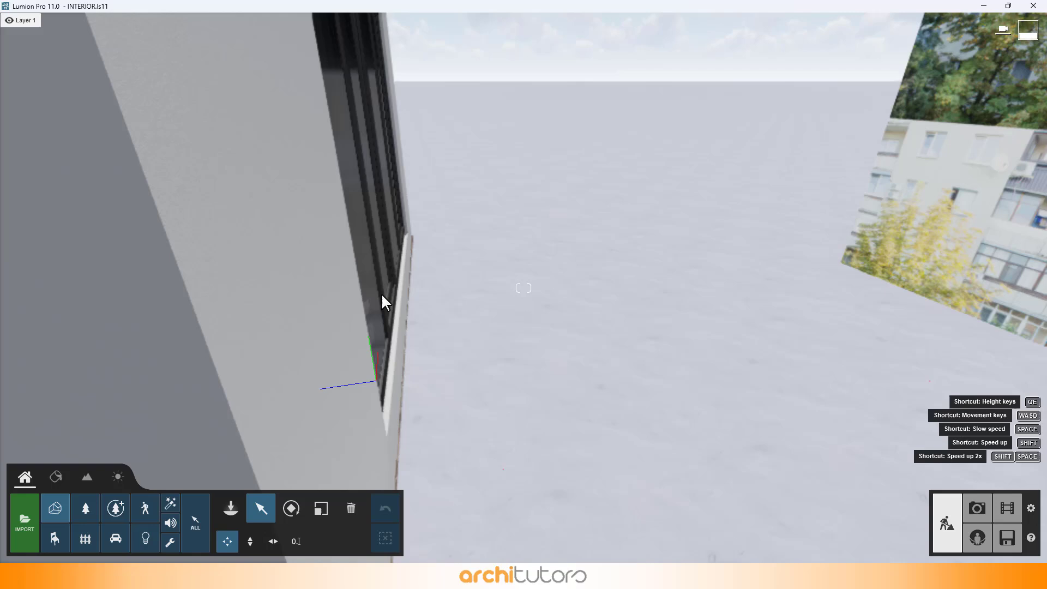
drag(462, 246, 477, 241)
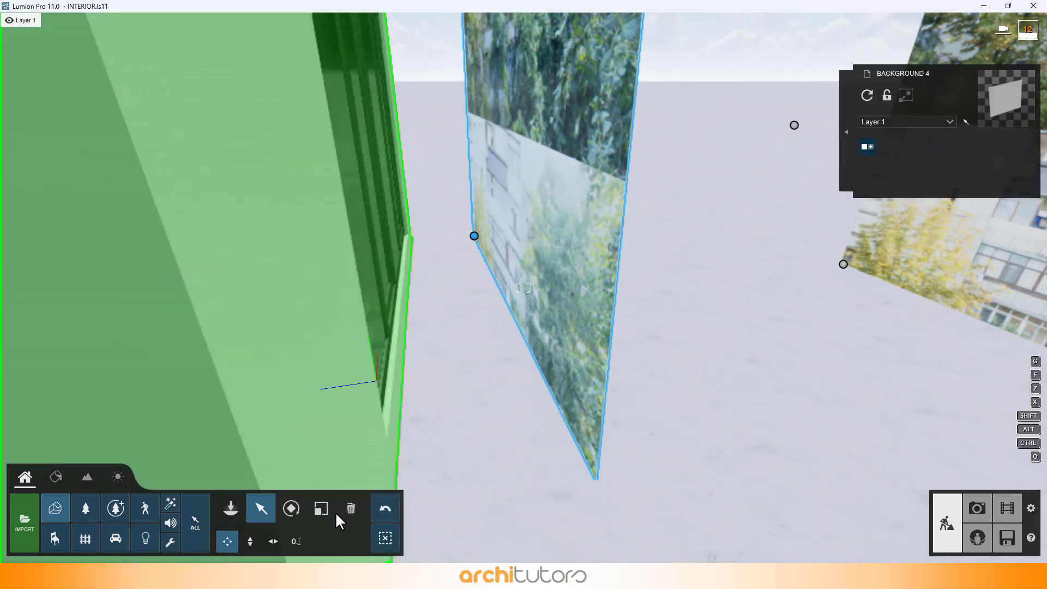
click(388, 509)
Return inside the room and inspect the Line Light's properties in the ceiling cove above the window.
right_drag(493, 358, 488, 341)
key(a)
right_drag(523, 288, 450, 369)
key(s)
right_drag(517, 349, 643, 305)
key(w)
right_drag(524, 288, 451, 245)
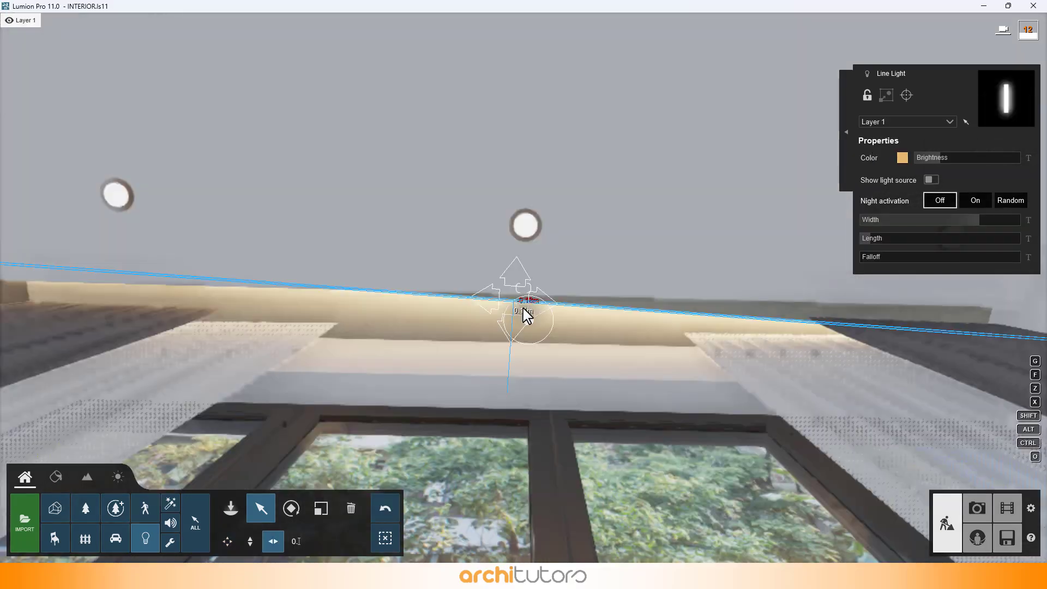
Back away from the cove light to view the seating area, and switch to photo mode.
right_drag(522, 308, 442, 273)
key(e)
key(a)
key(s)
key(s)
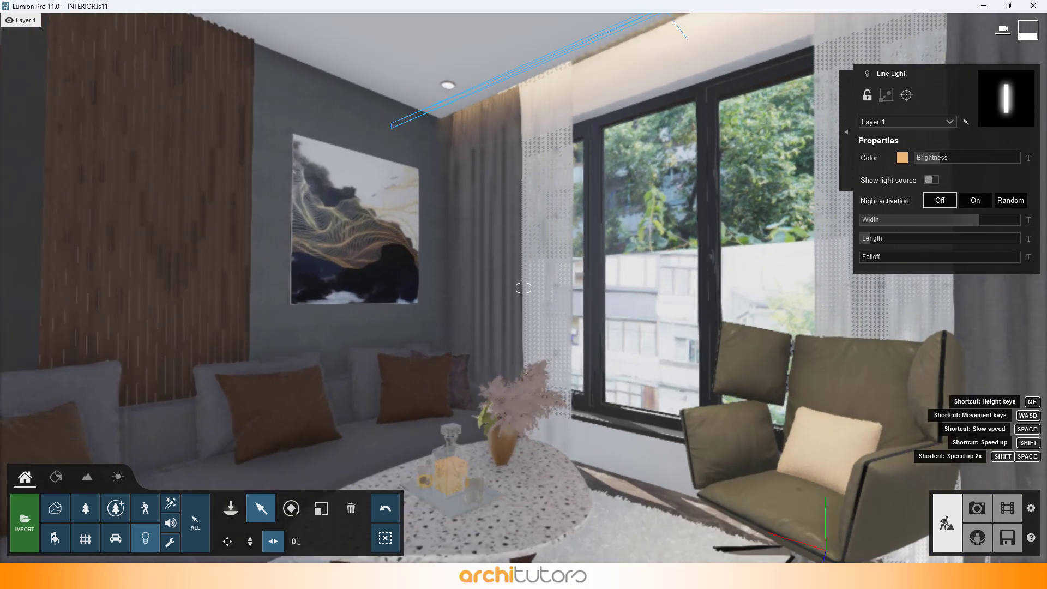
click(977, 508)
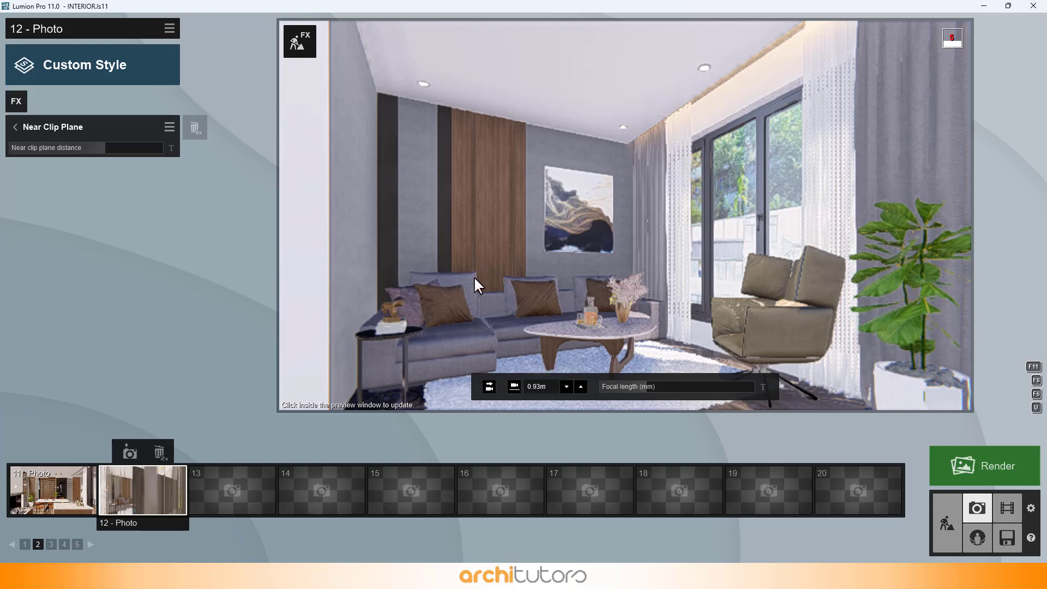
Go to the first page of effects on photo 12 and review the Chromatic Aberrations and Exposure settings.
click(12, 124)
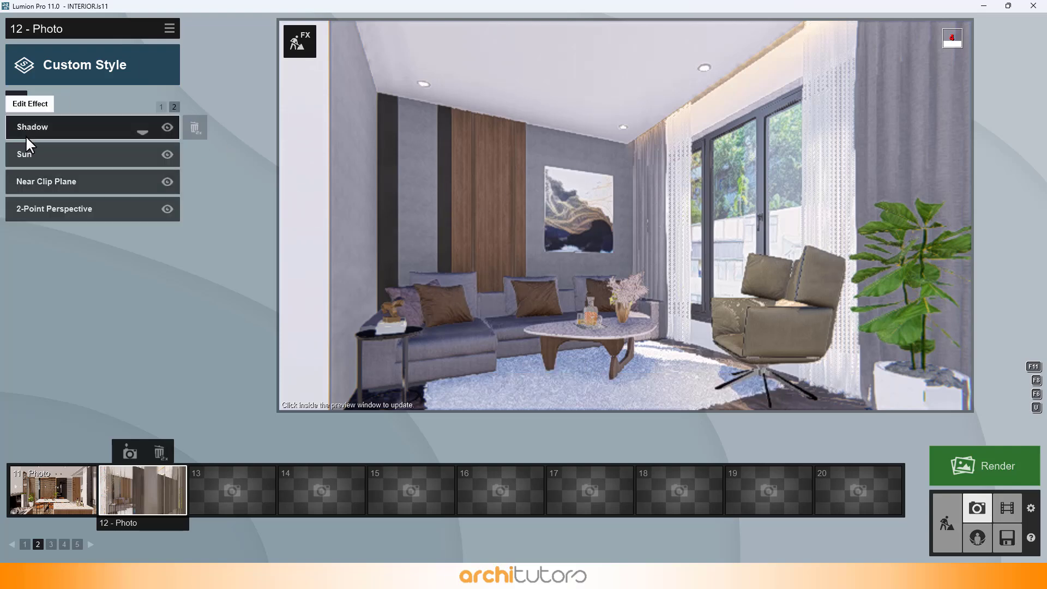
click(161, 106)
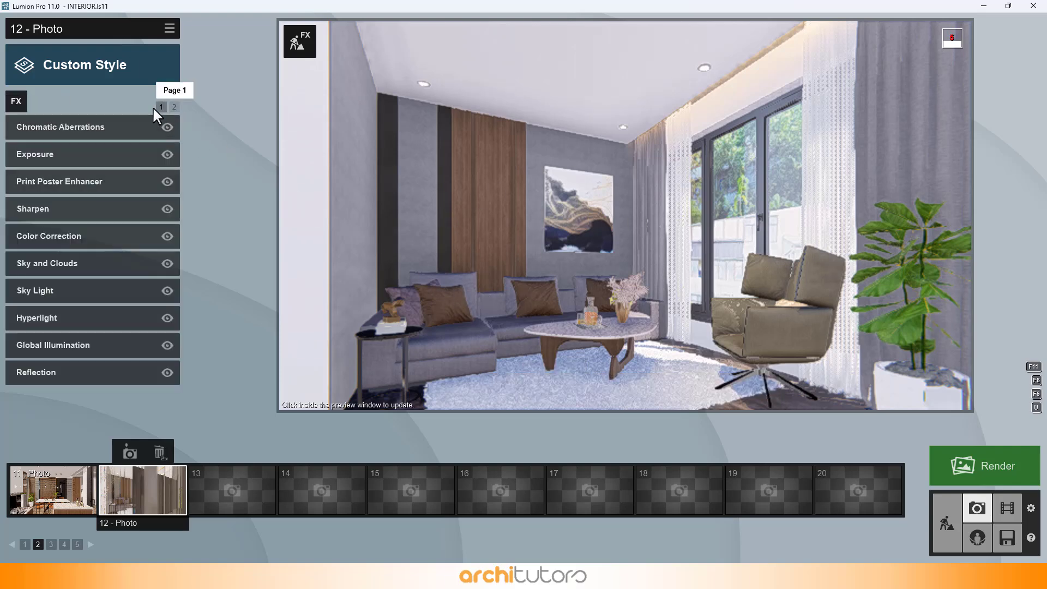
click(111, 126)
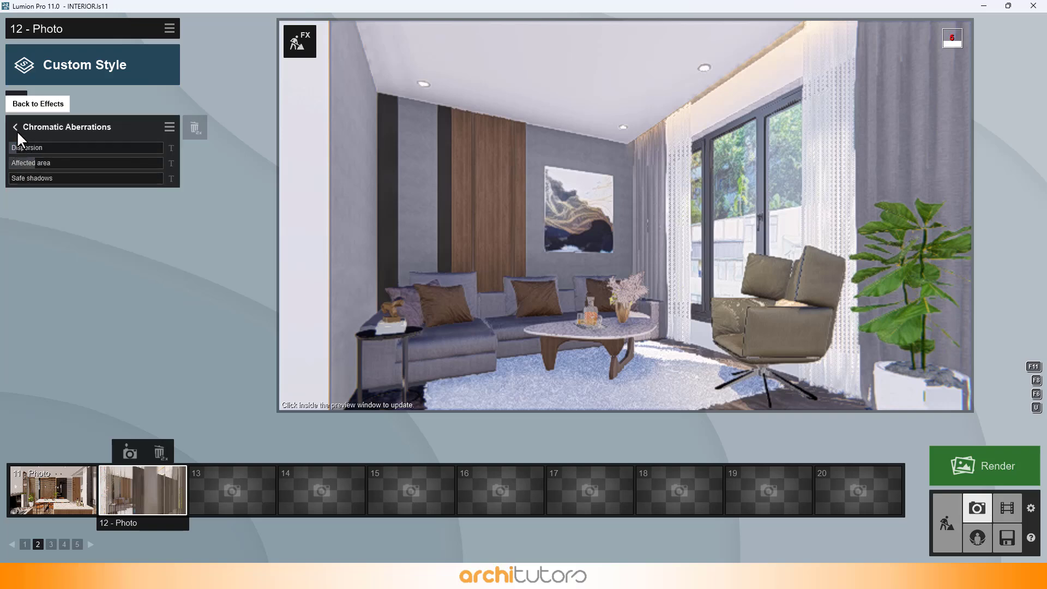
click(14, 127)
click(48, 153)
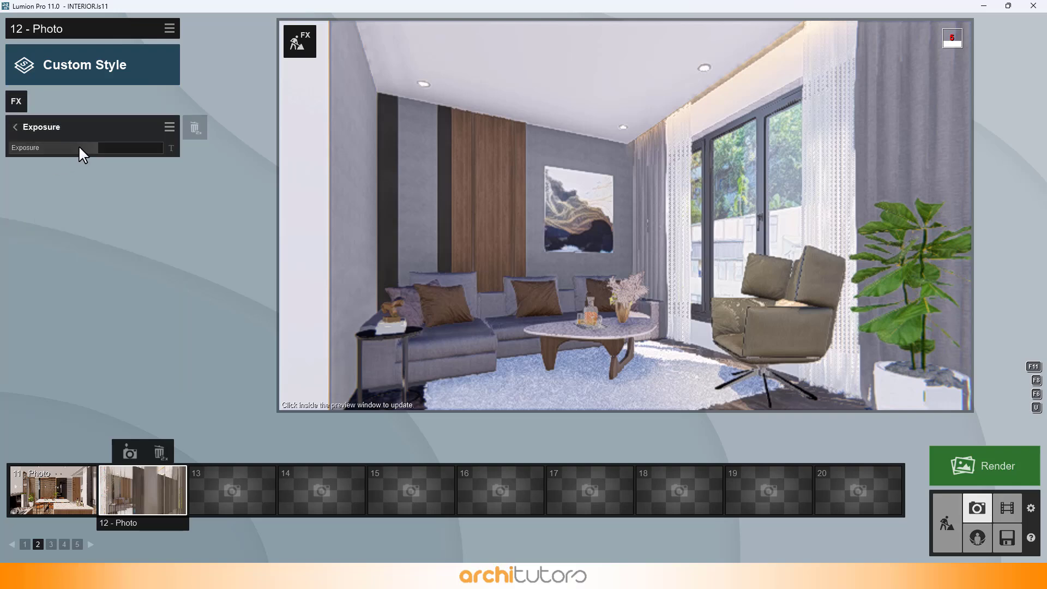
click(15, 126)
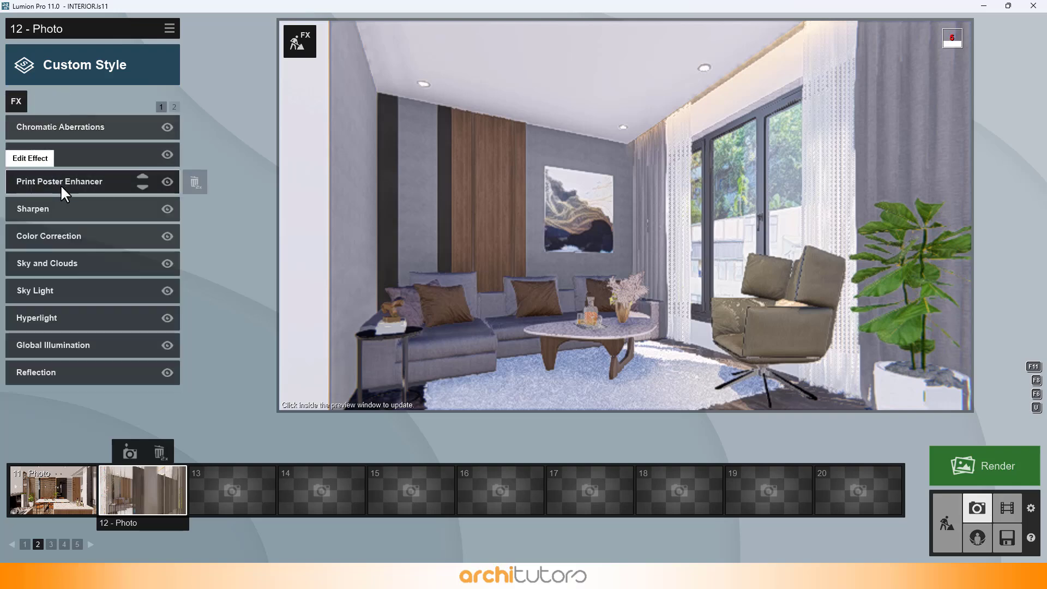
Review the settings of the Print Poster Enhancer, Sharpen and Color Correction effects on photo 12.
click(59, 185)
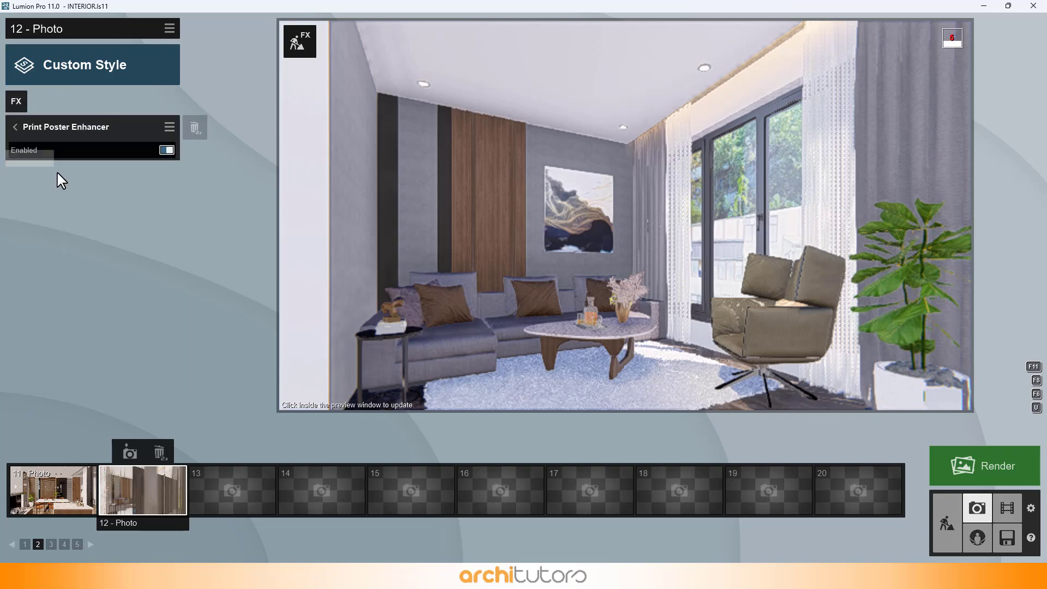
click(20, 128)
click(45, 203)
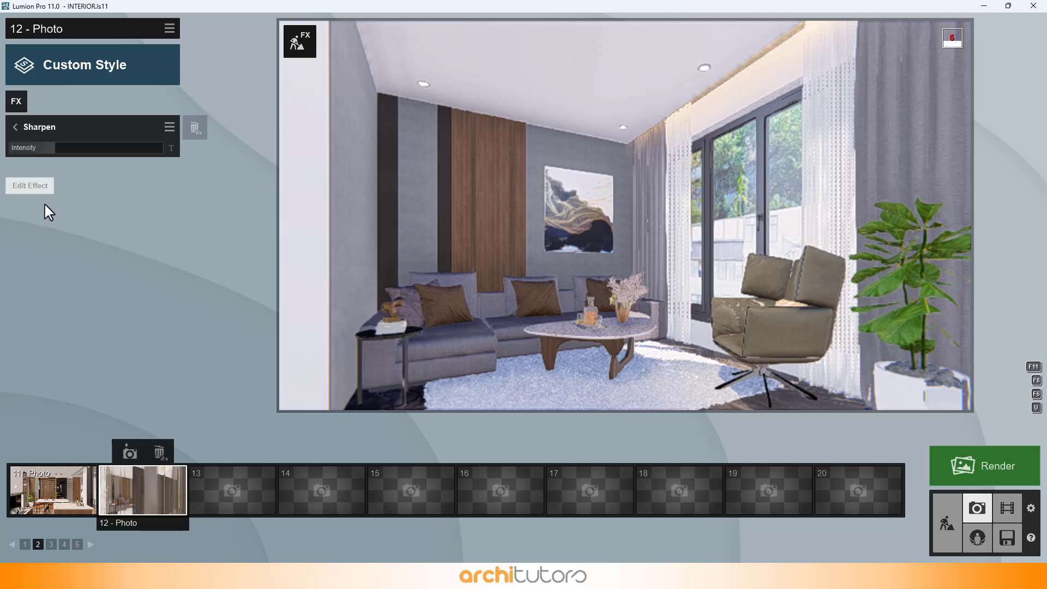
click(21, 126)
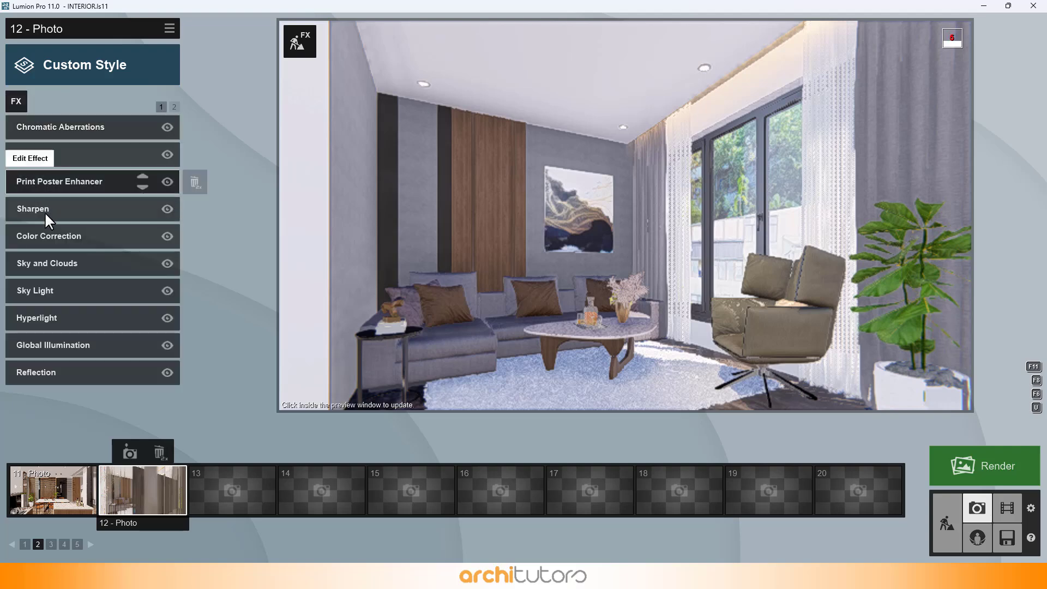
click(47, 238)
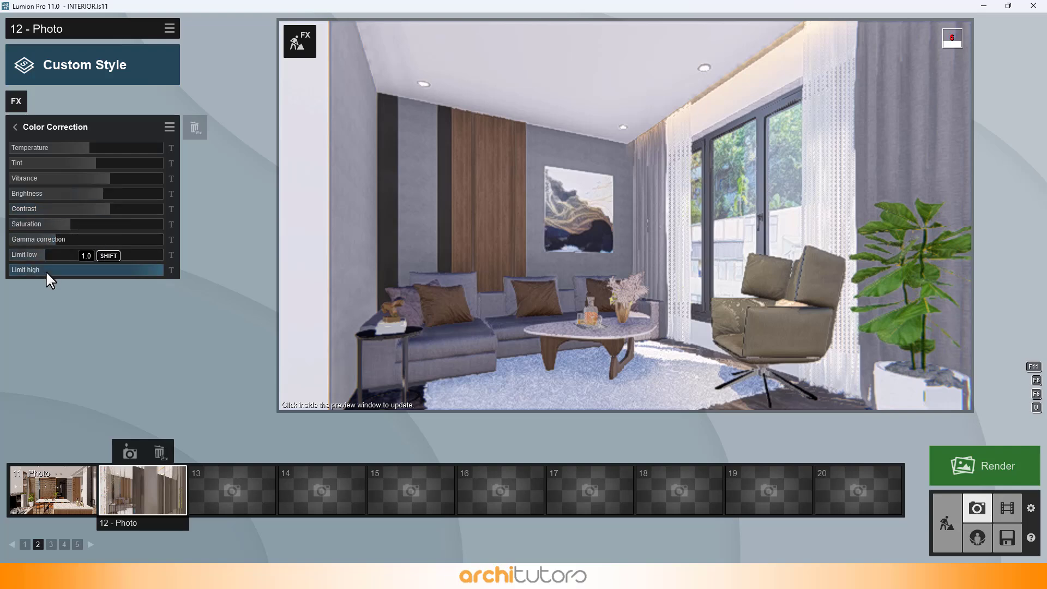
click(22, 126)
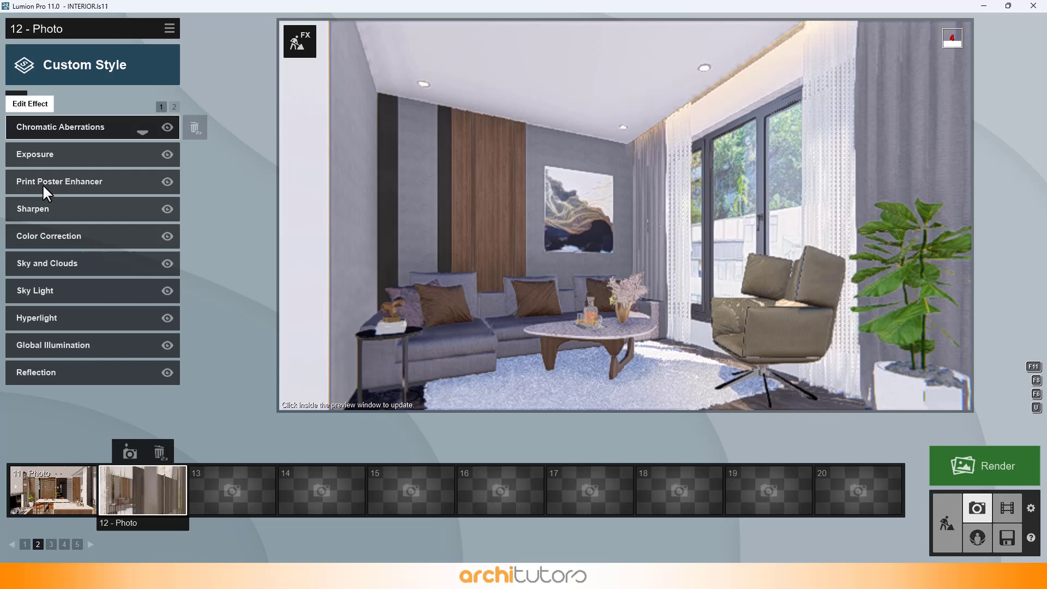
Review the Sky and Clouds effect's settings and the Hyperlight effect's amount and preview option.
click(61, 262)
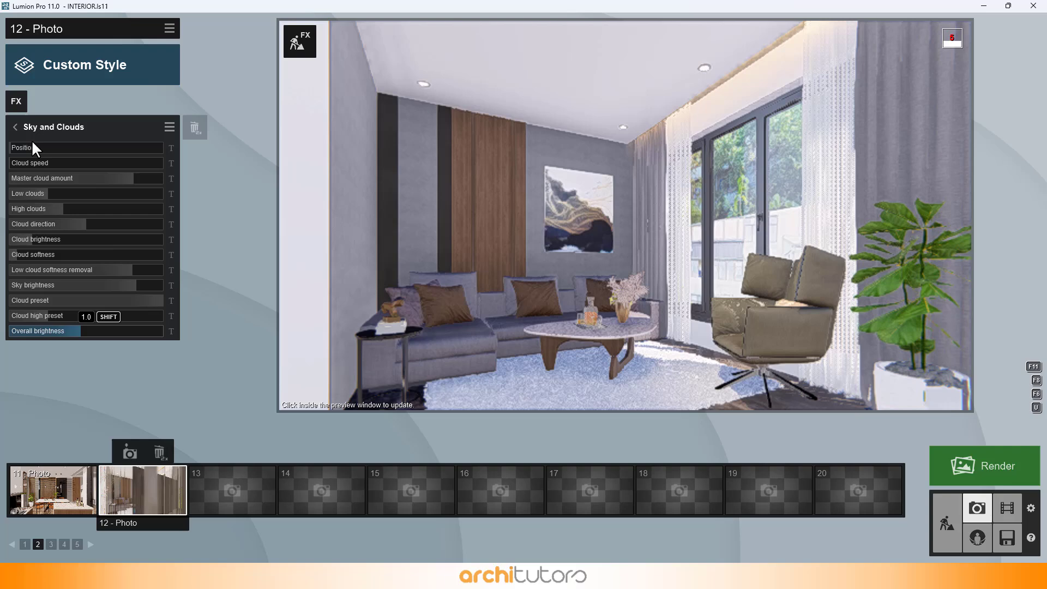
click(15, 127)
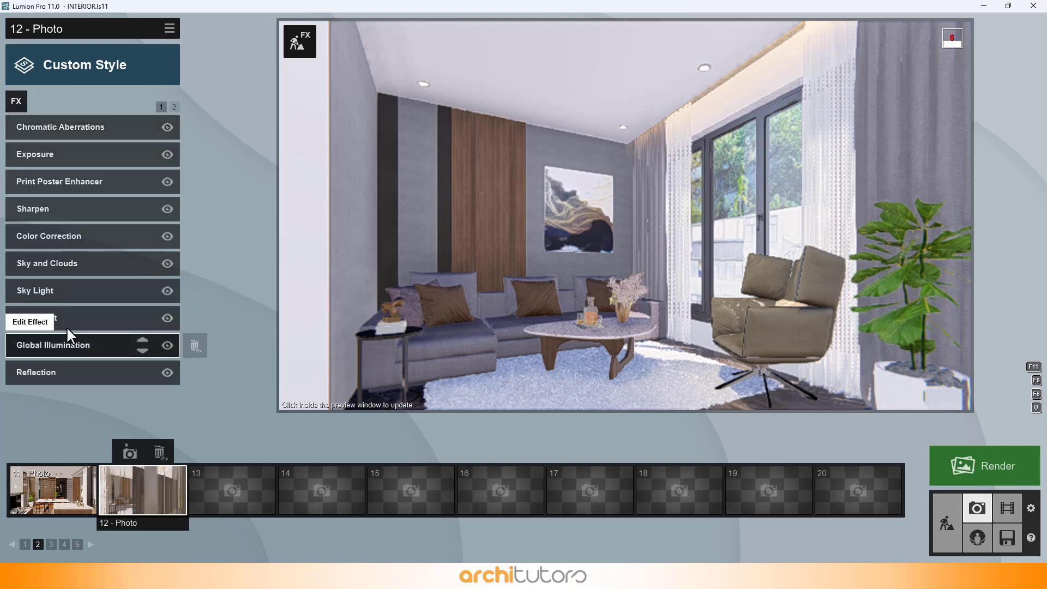
click(67, 320)
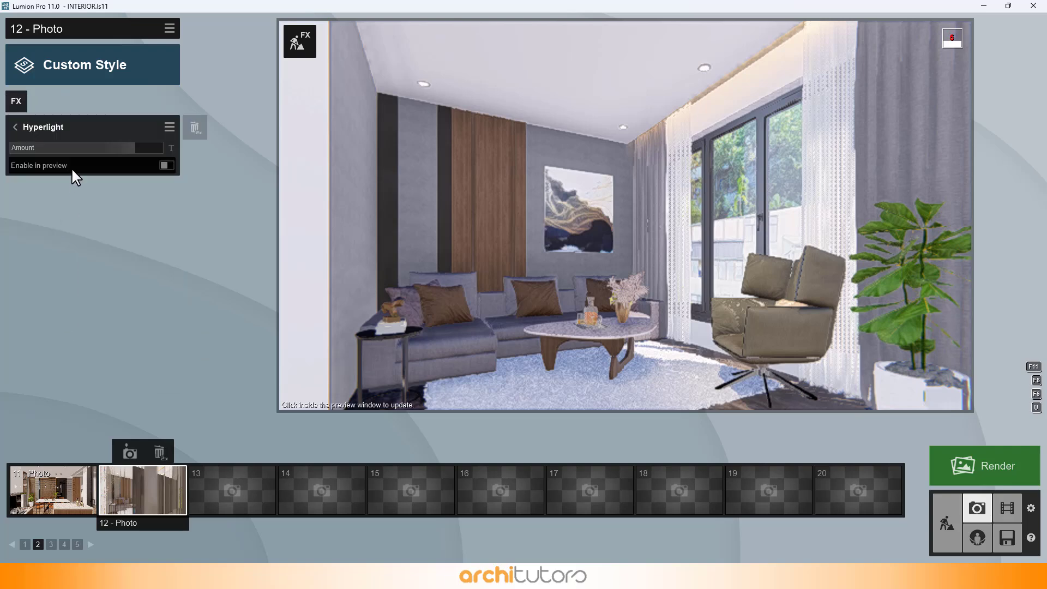
click(28, 130)
Review the settings of photo 12's Global Illumination, Reflection and Shadow effects.
click(72, 345)
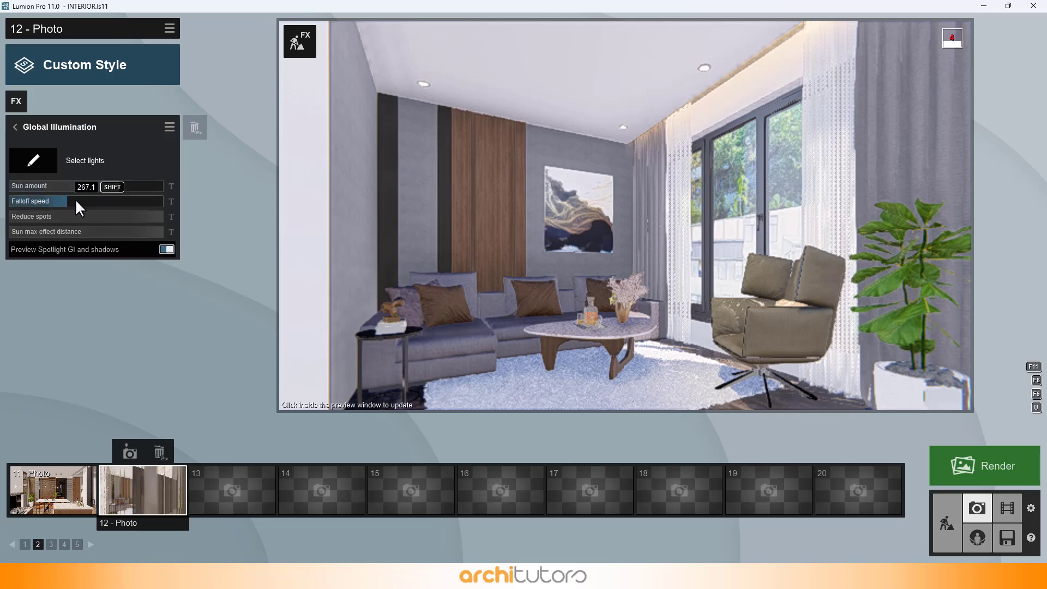
click(21, 129)
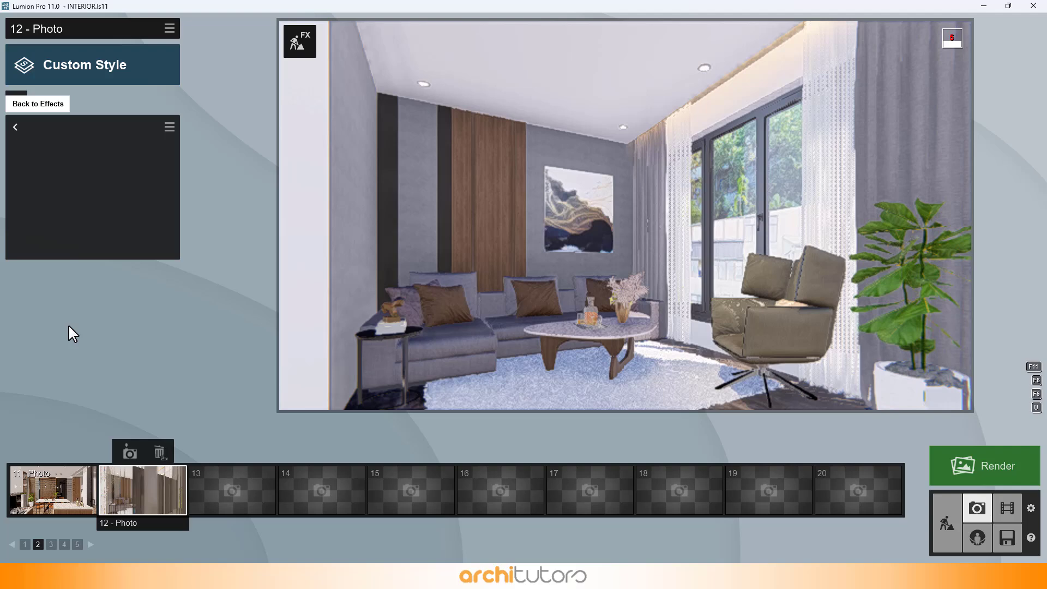
click(74, 371)
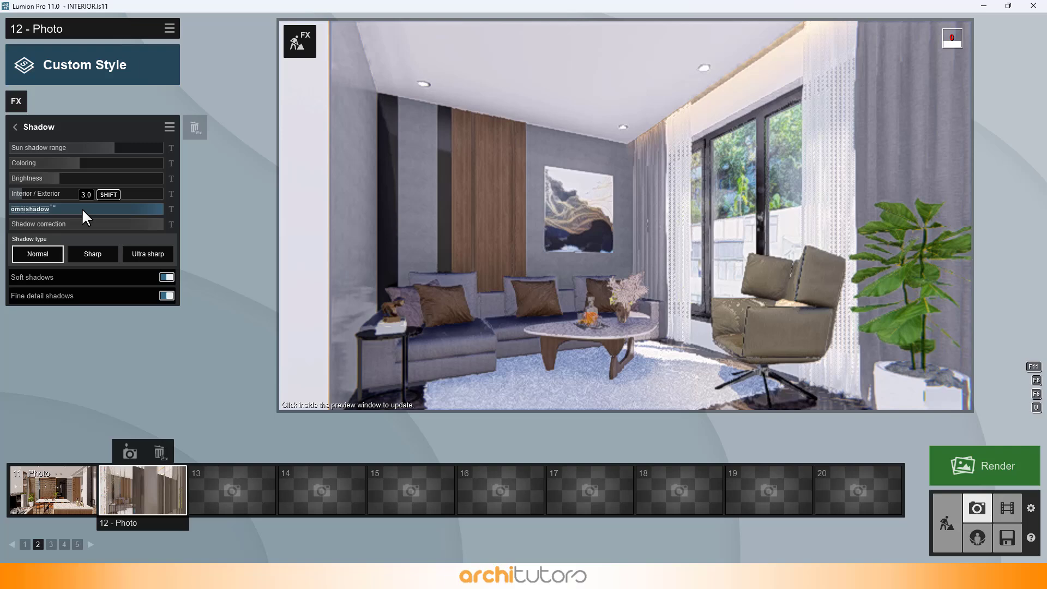
click(14, 128)
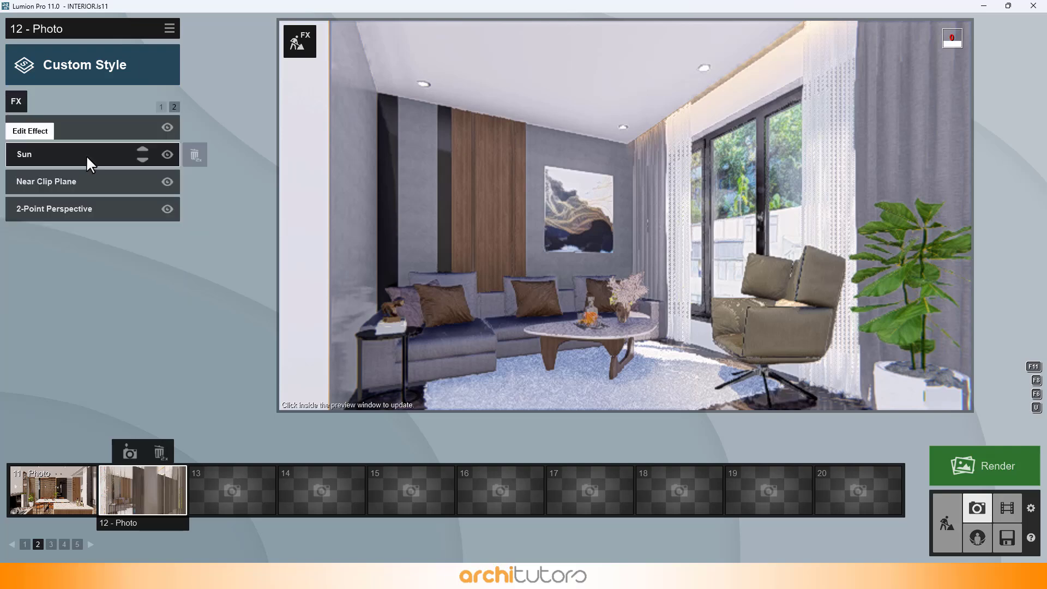
Review the Sun effect's settings and open the render options for the current shot.
click(88, 157)
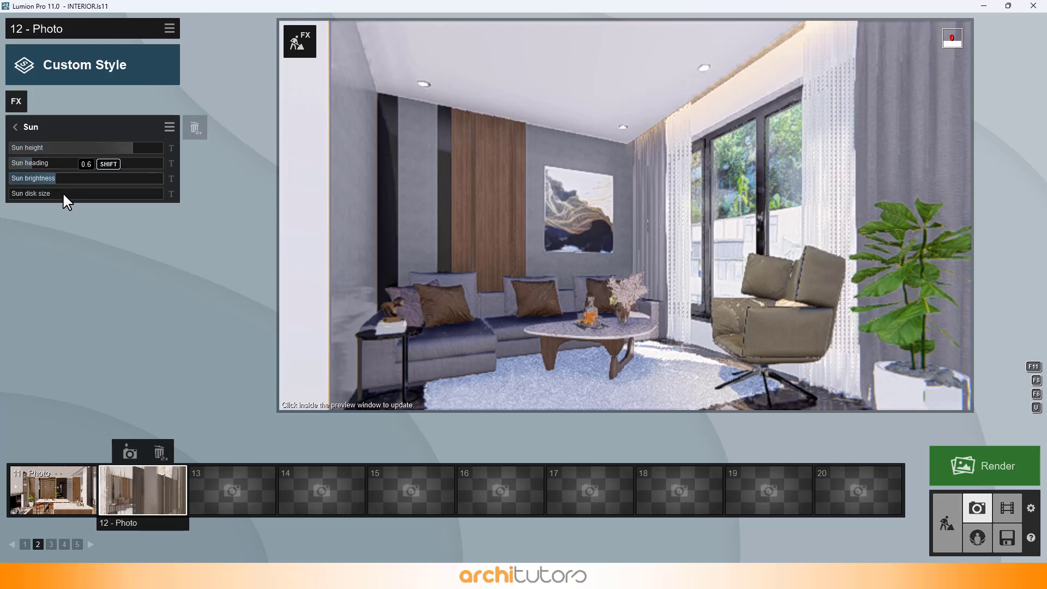
click(26, 129)
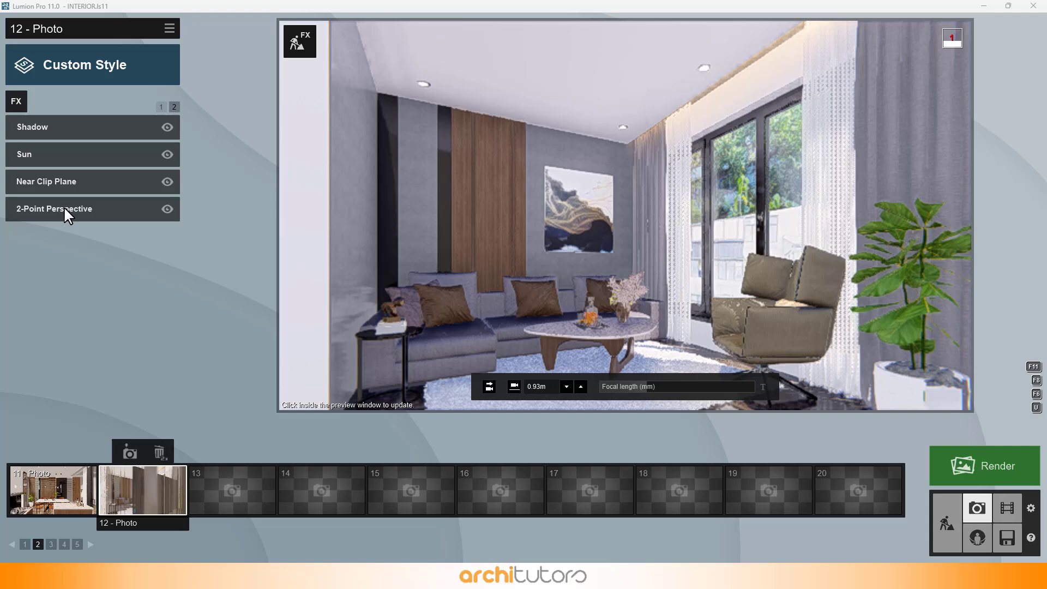
click(976, 466)
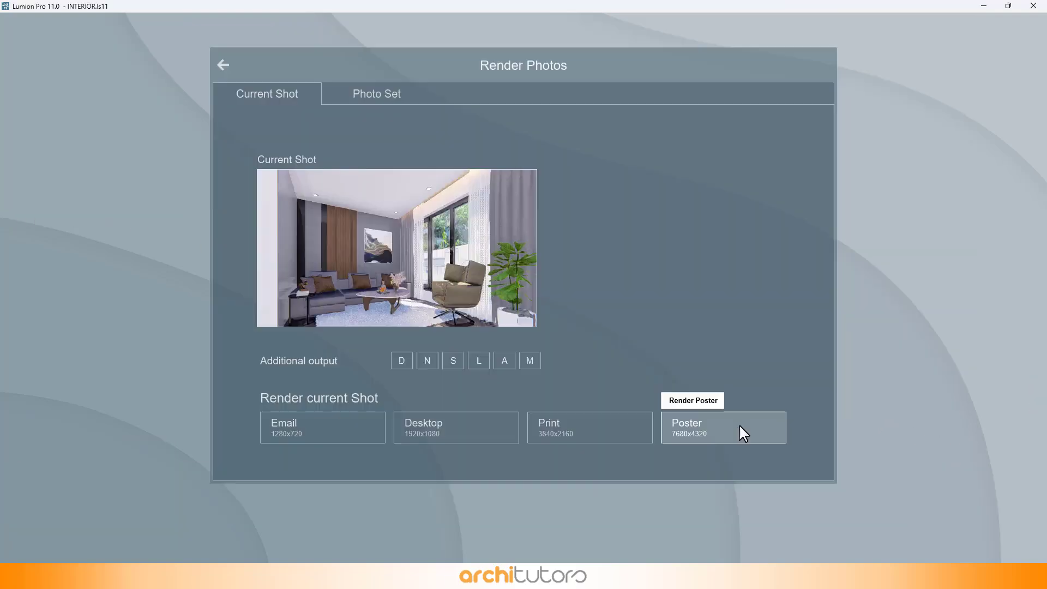